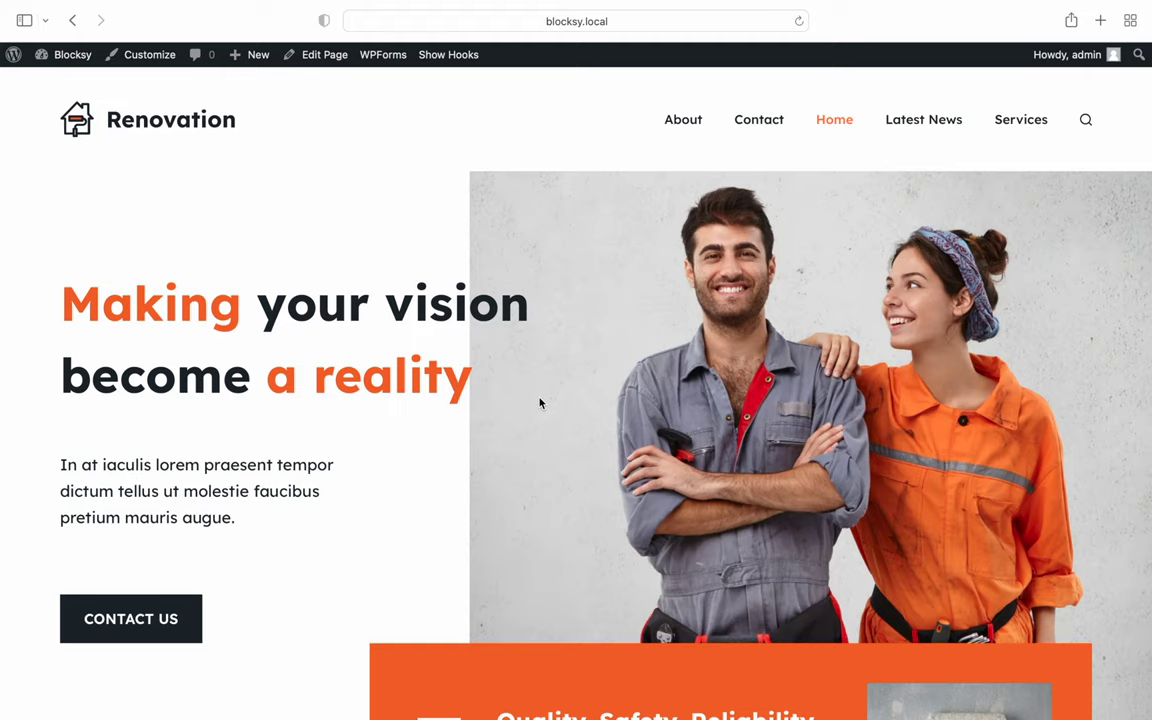
Start a new page titled 'Demonstration'
mouse_move(257, 64)
left_click(279, 127)
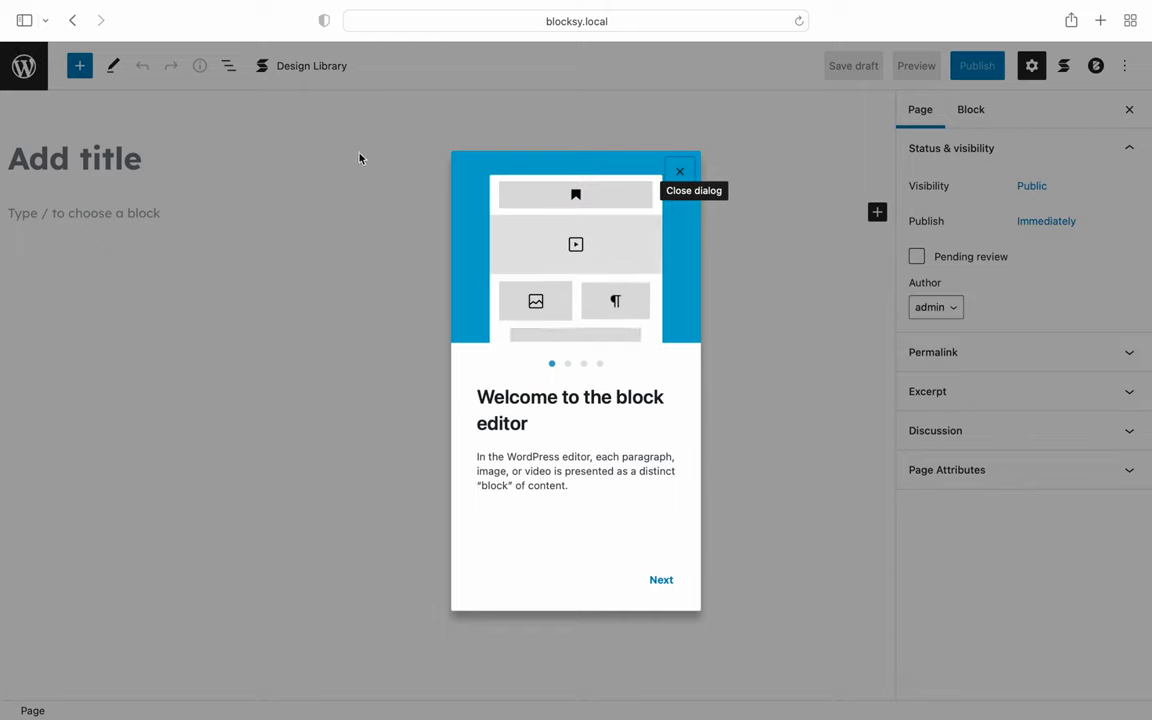
left_click(676, 182)
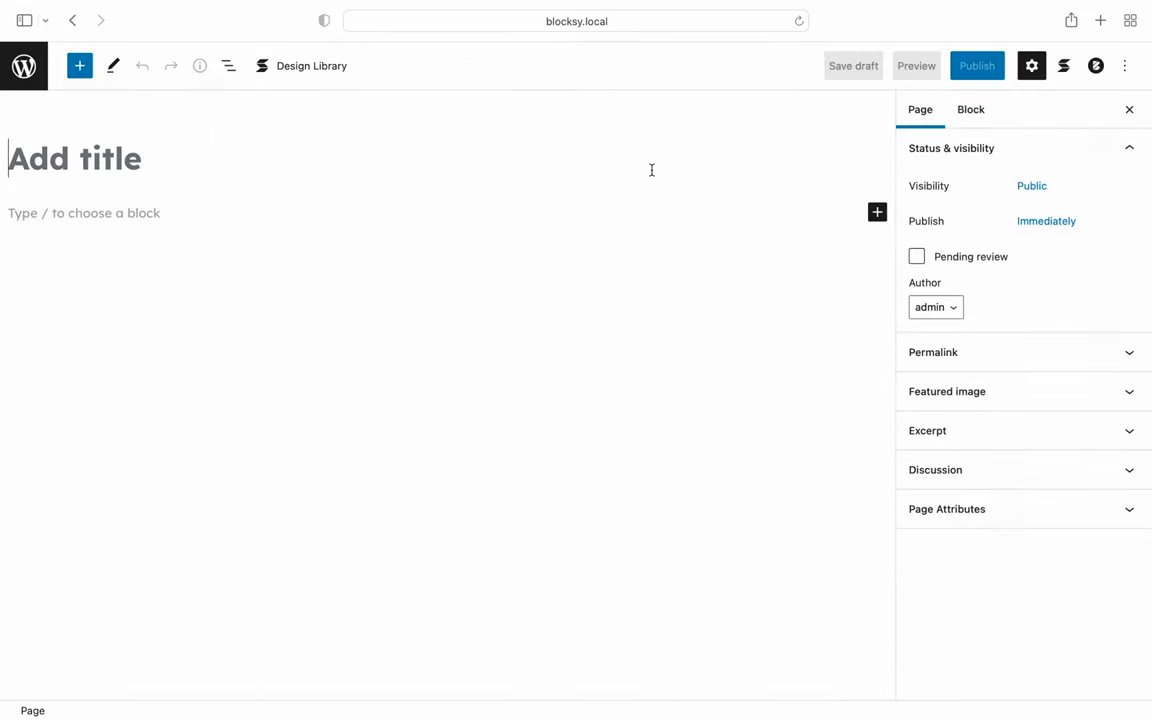
type("Demonstration")
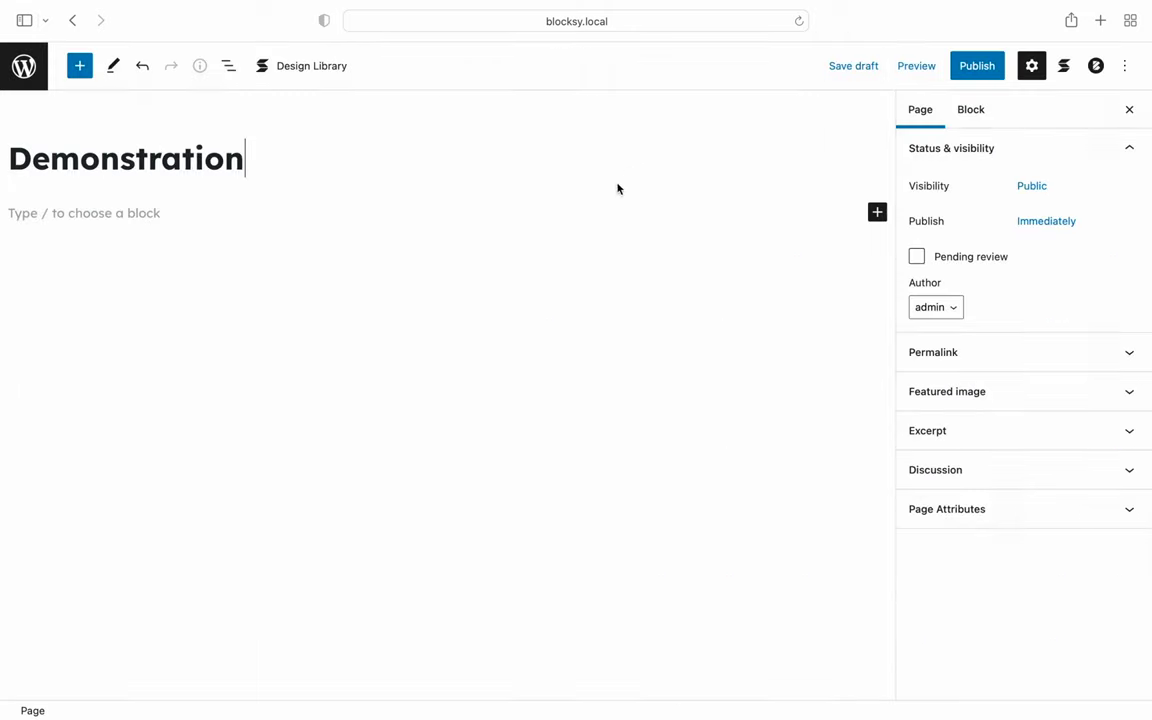
Add a heading block reading 'Heading 1' below the title
key("Return")
type("/heading")
key("Return")
type("Heading 1")
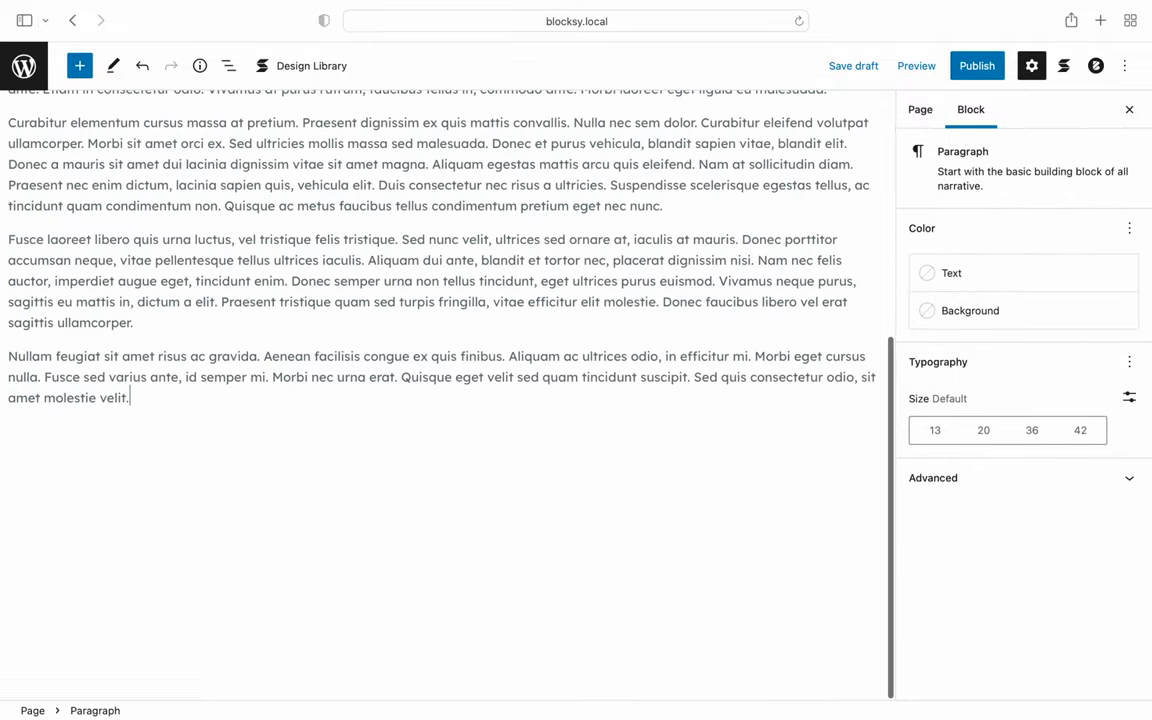
key("Return")
Add a 'Heading 2' heading, paste lorem ipsum paragraphs below it, and reselect Heading 1
type("/heading")
key("Return")
type("Heading 2")
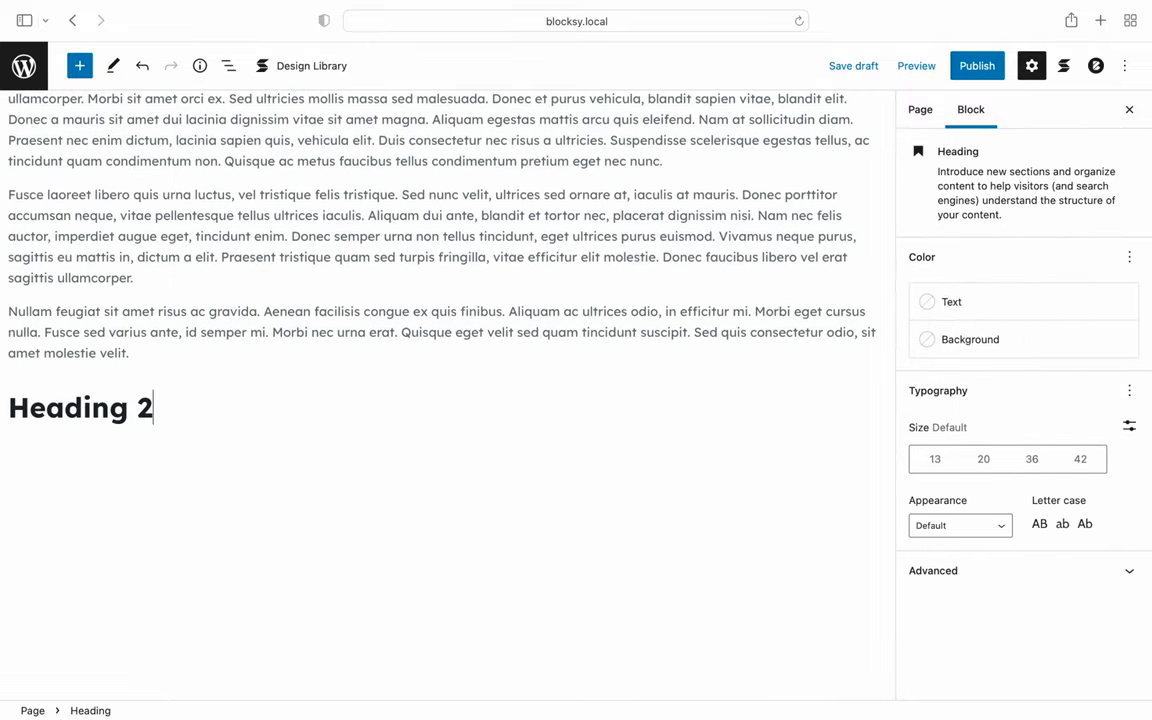
key("Return")
key("super+v")
scroll(440, 400, "up", 5)
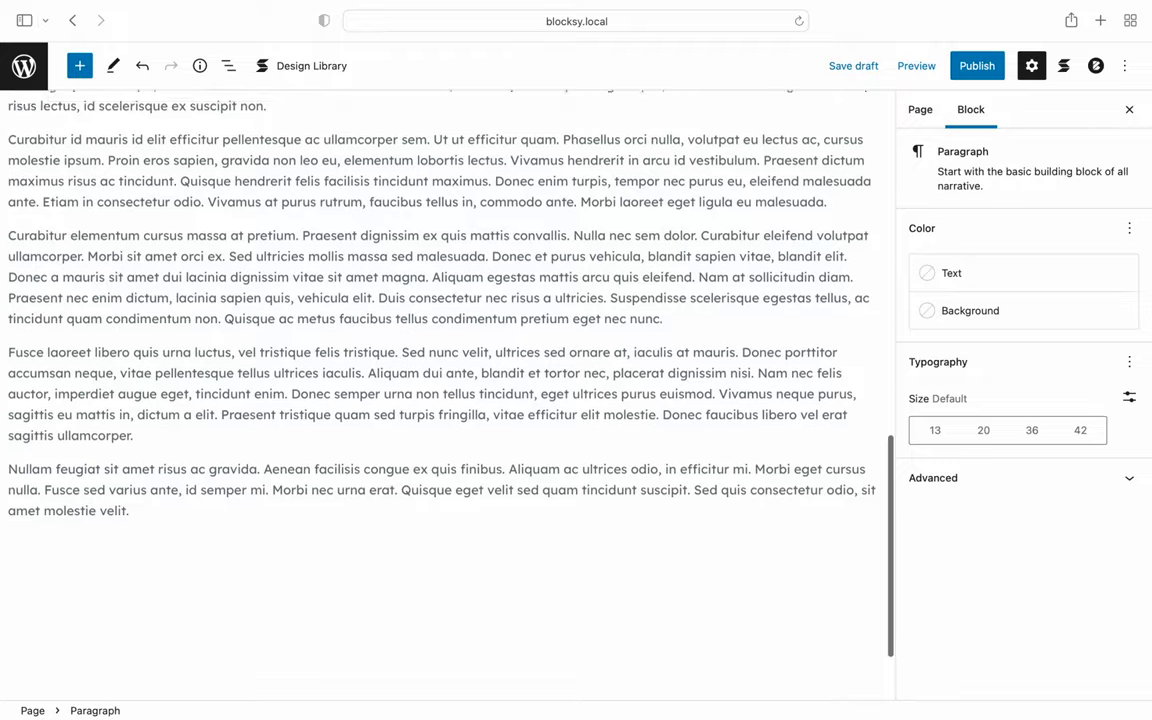
scroll(277, 169, "up", 10)
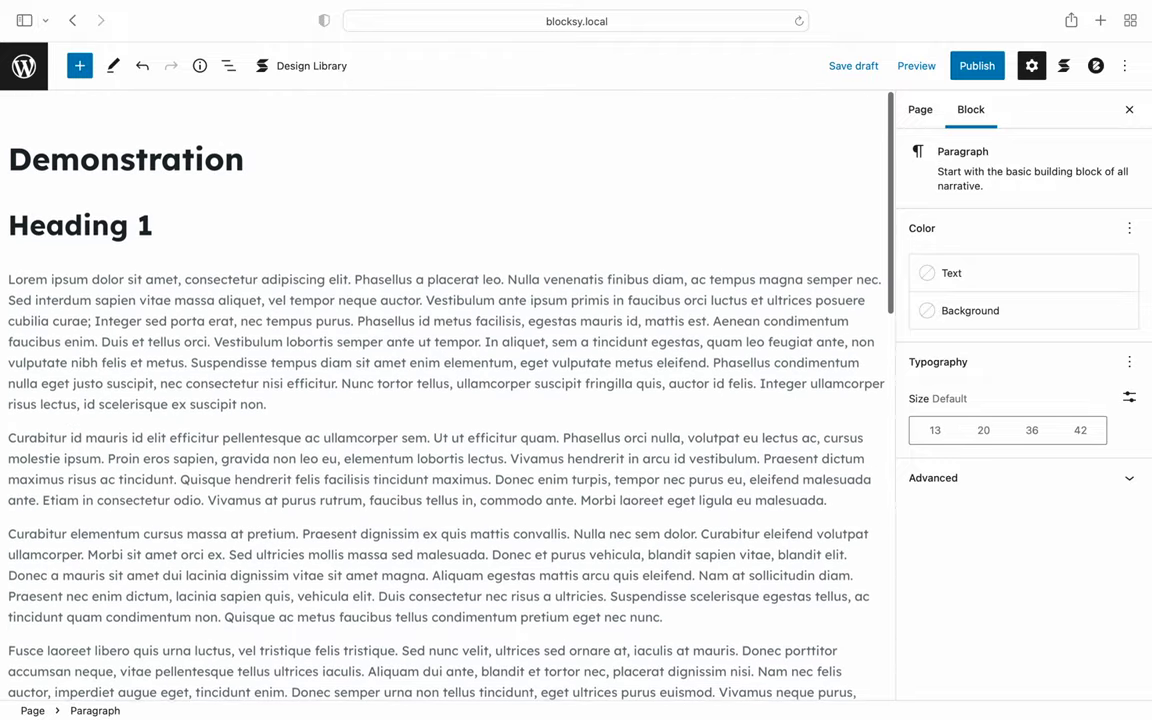
left_click(185, 221)
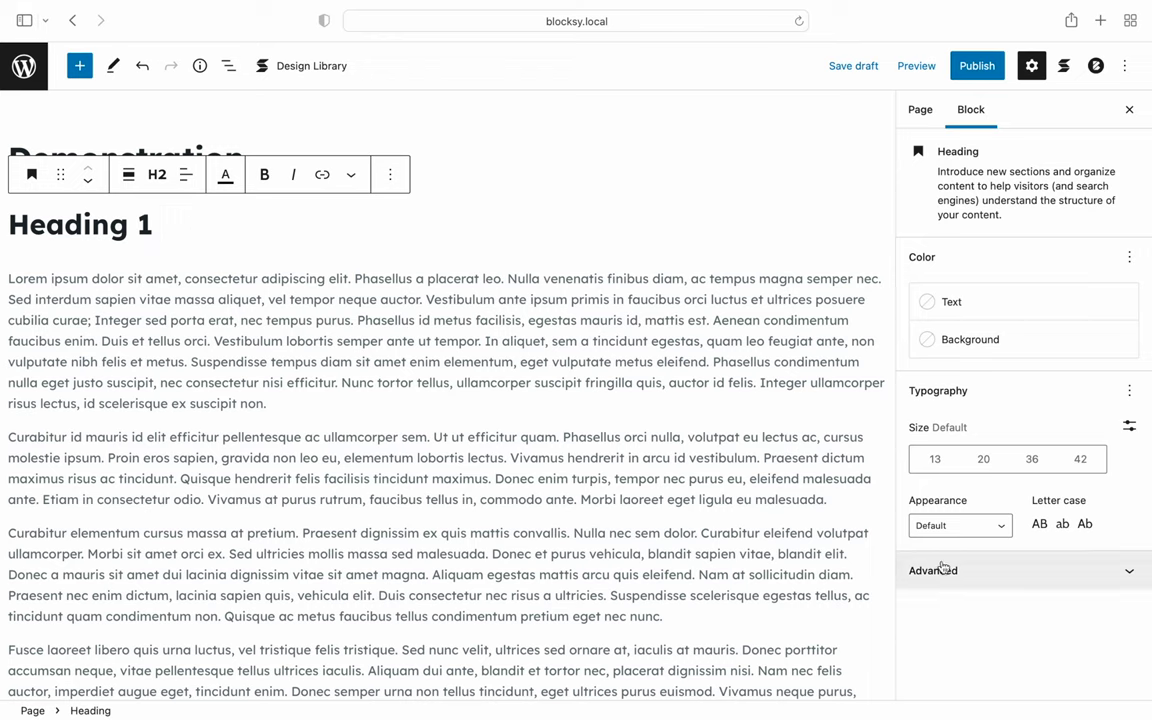
Give the two headings the HTML anchors 'heading-1' and 'heading-2'
left_click(980, 571)
left_click(1046, 618)
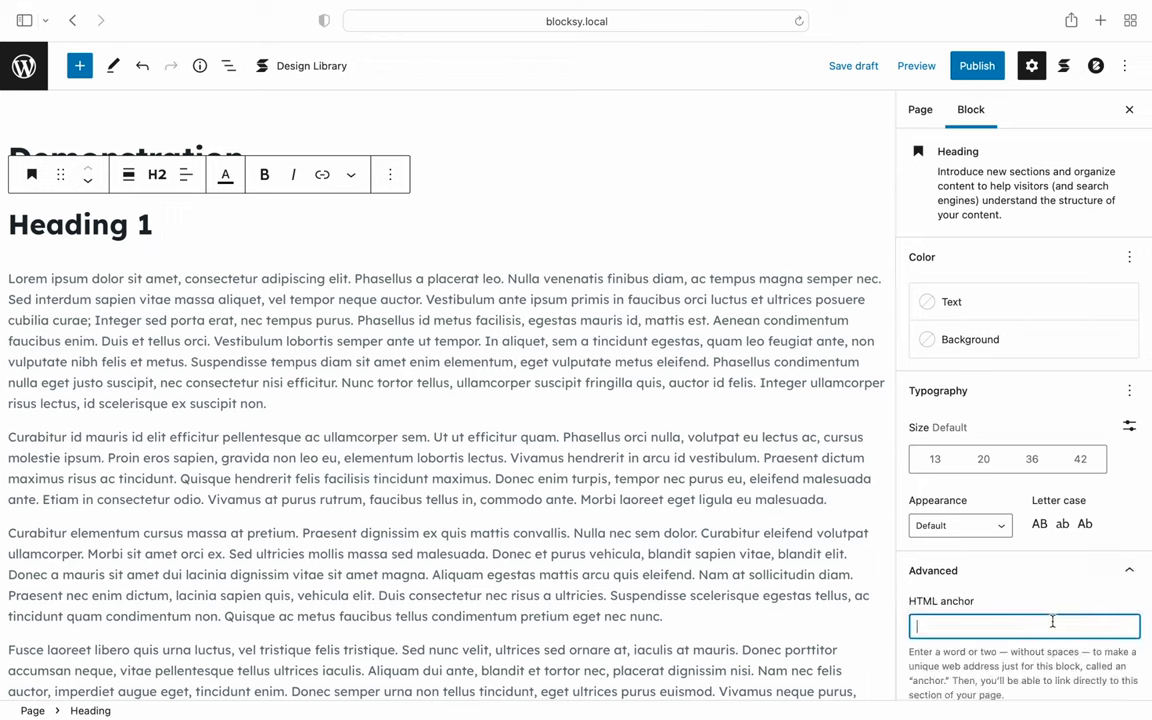
type("heading-1")
scroll(645, 490, "down", 5)
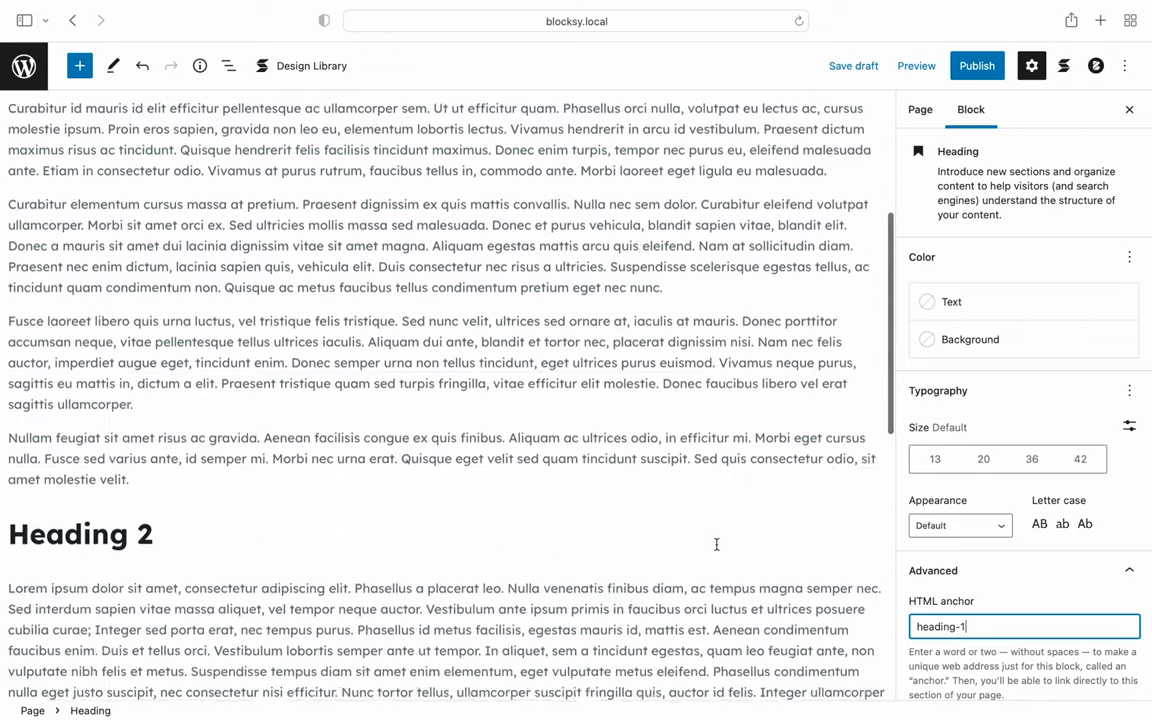
left_click(459, 414)
left_click(1024, 626)
type("hea")
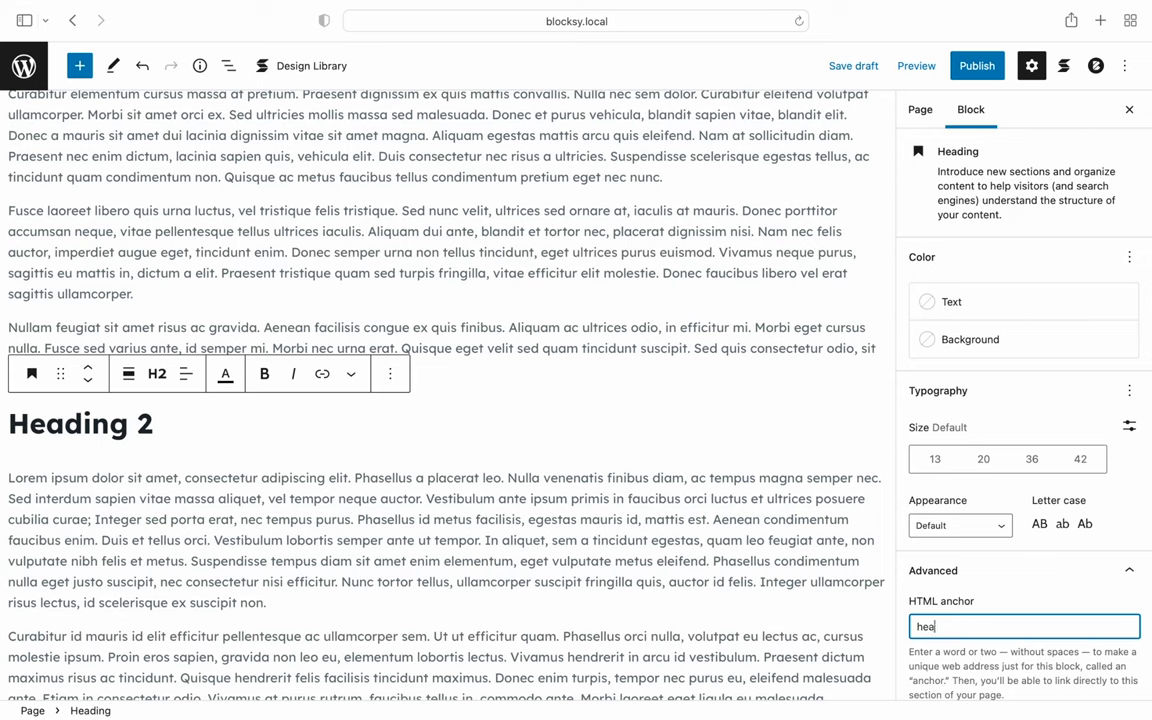
type("ding-2")
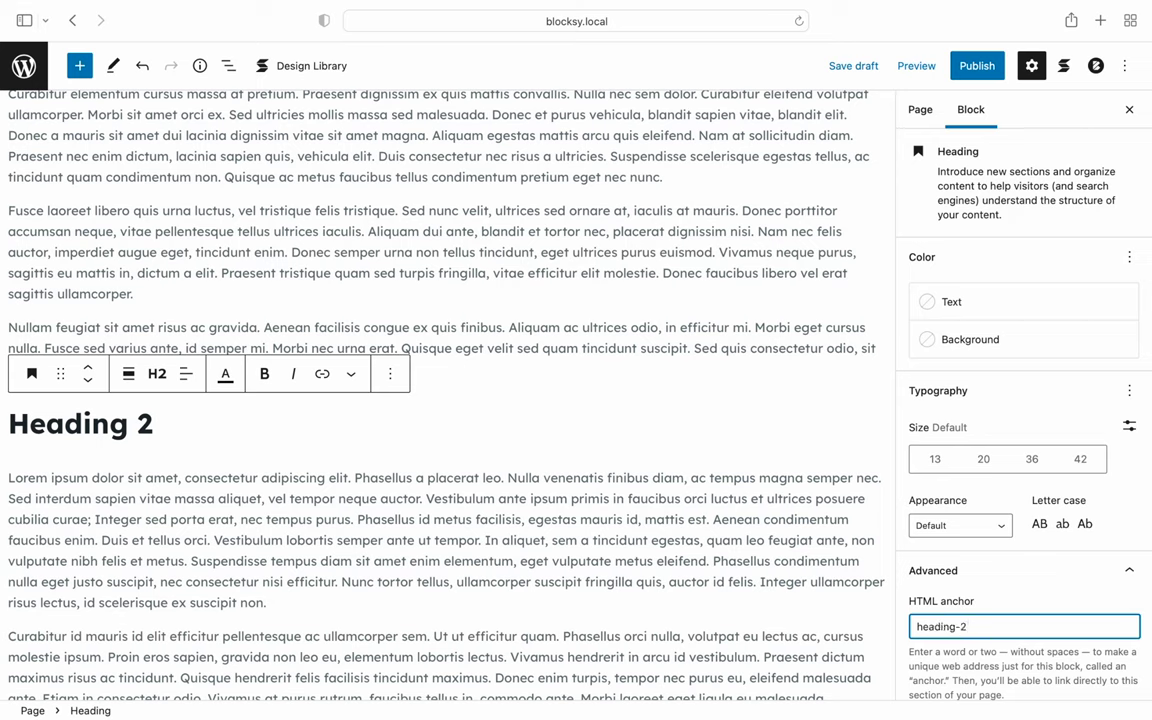
Publish the page, open it in a new tab, and return to the dashboard
left_click(981, 66)
left_click(987, 66)
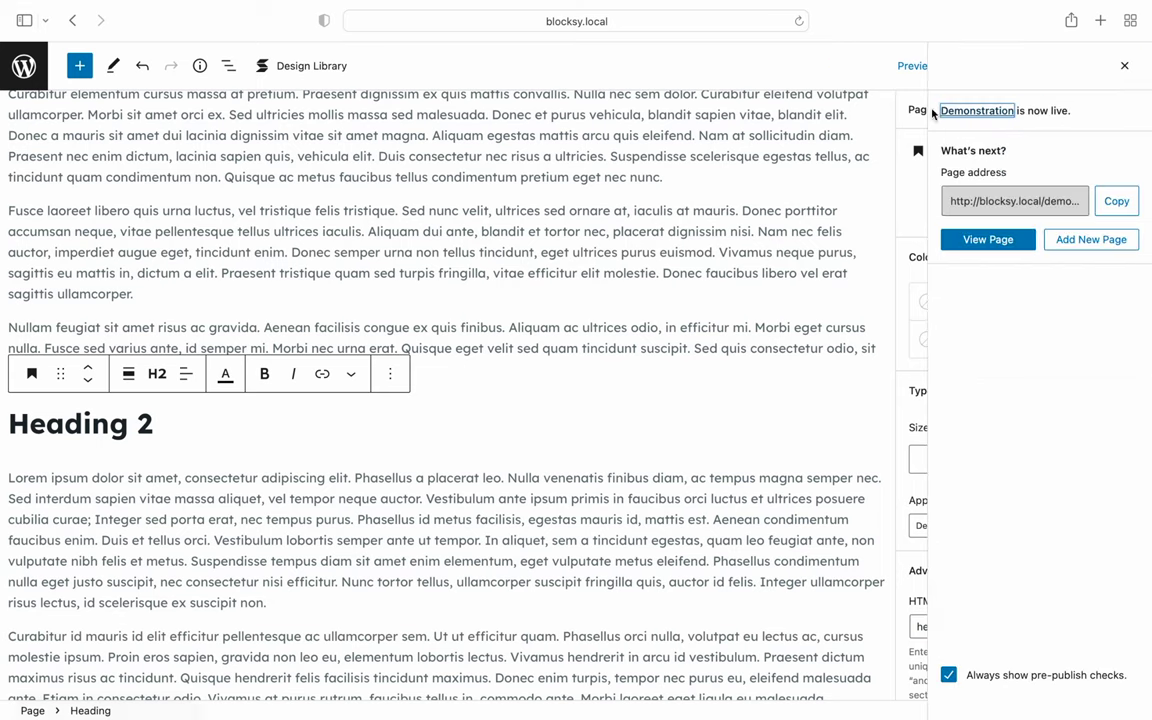
right_click(165, 668)
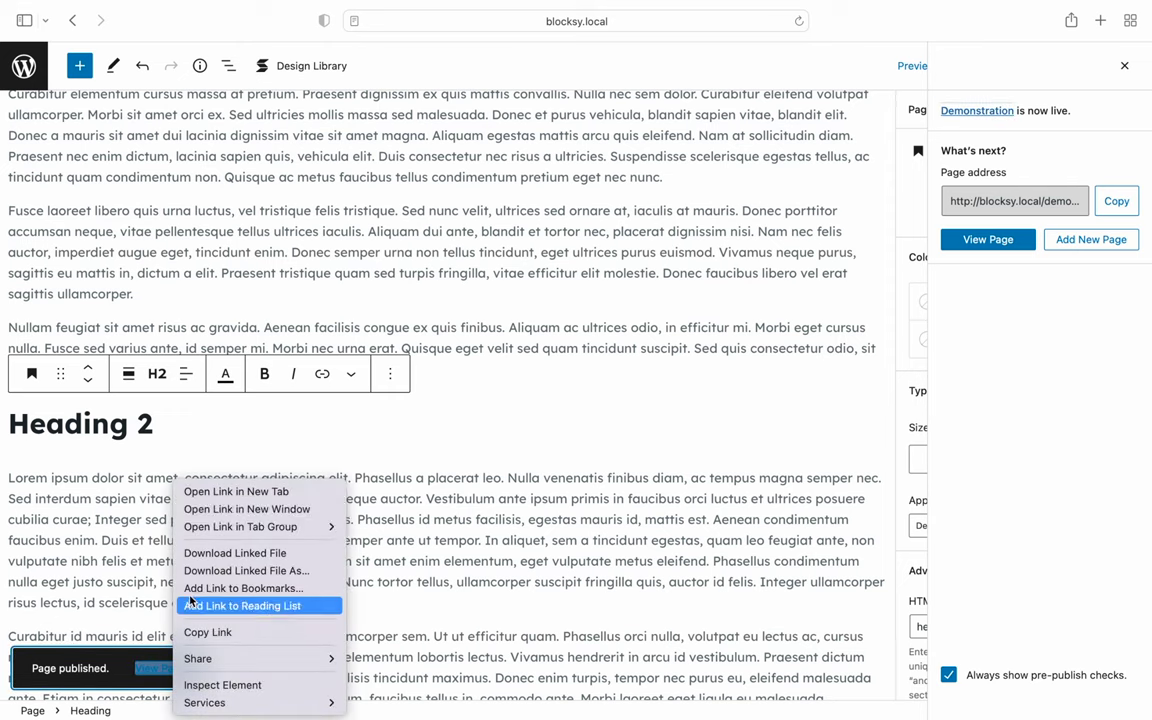
left_click(236, 491)
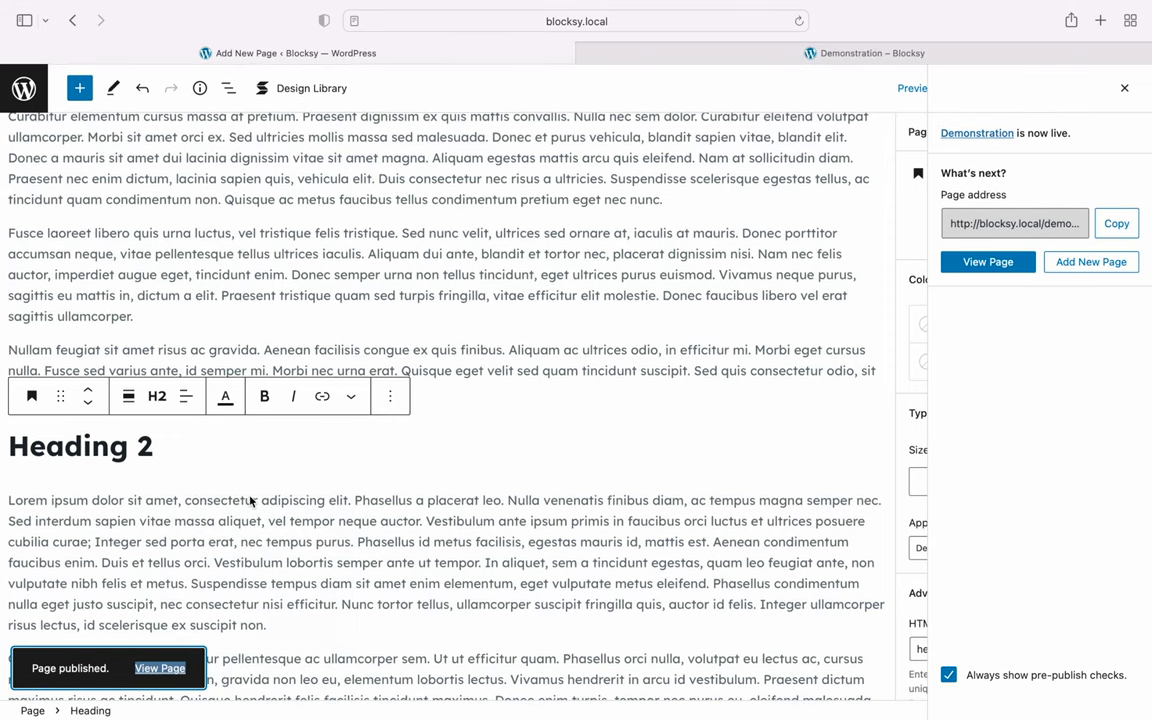
left_click(27, 102)
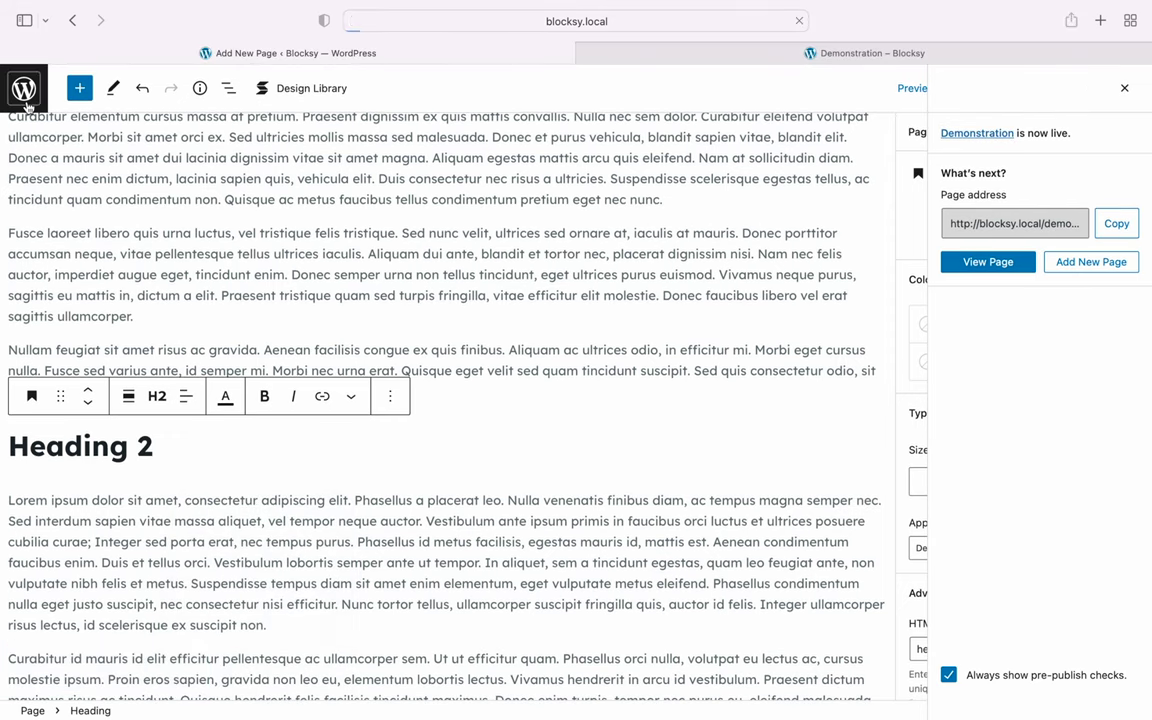
Create a new menu named 'Demonstration' under Appearance > Menus
mouse_move(90, 404)
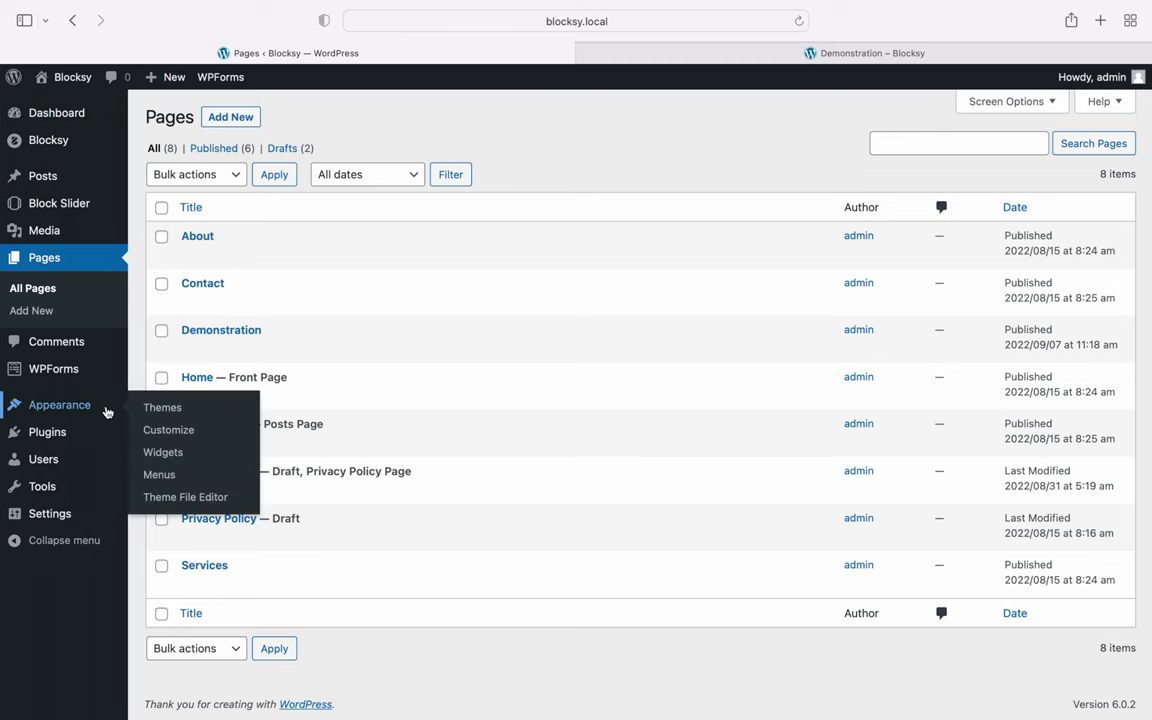
left_click(224, 472)
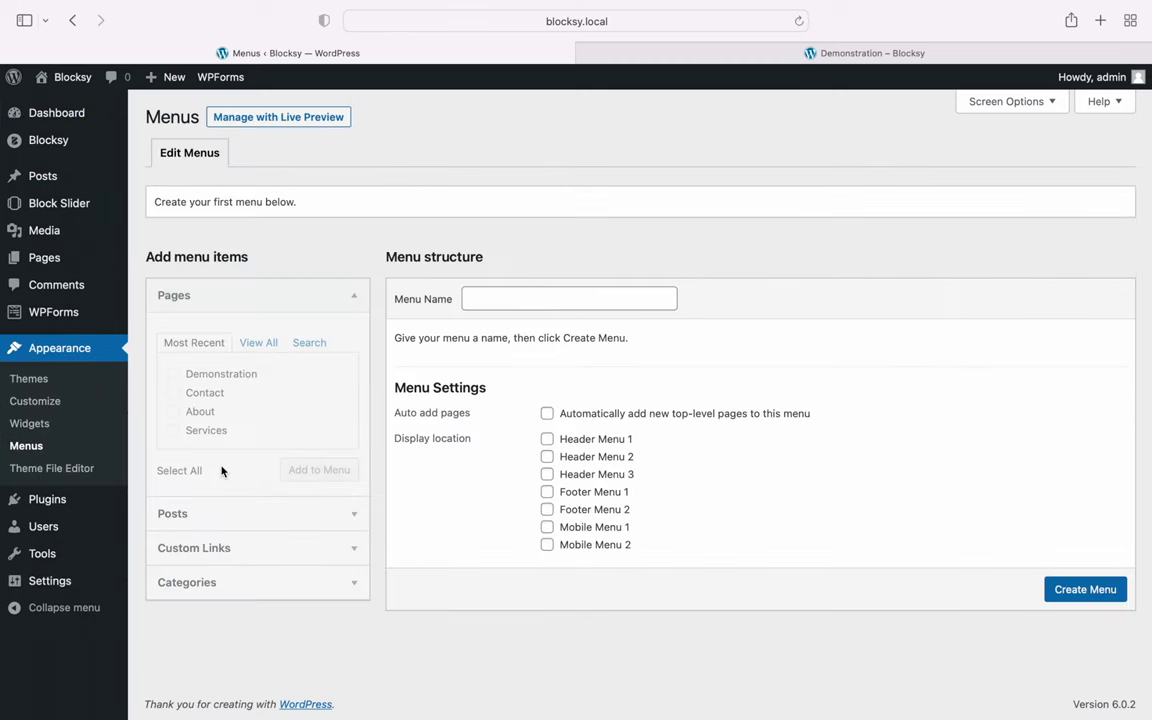
left_click(494, 298)
type("D")
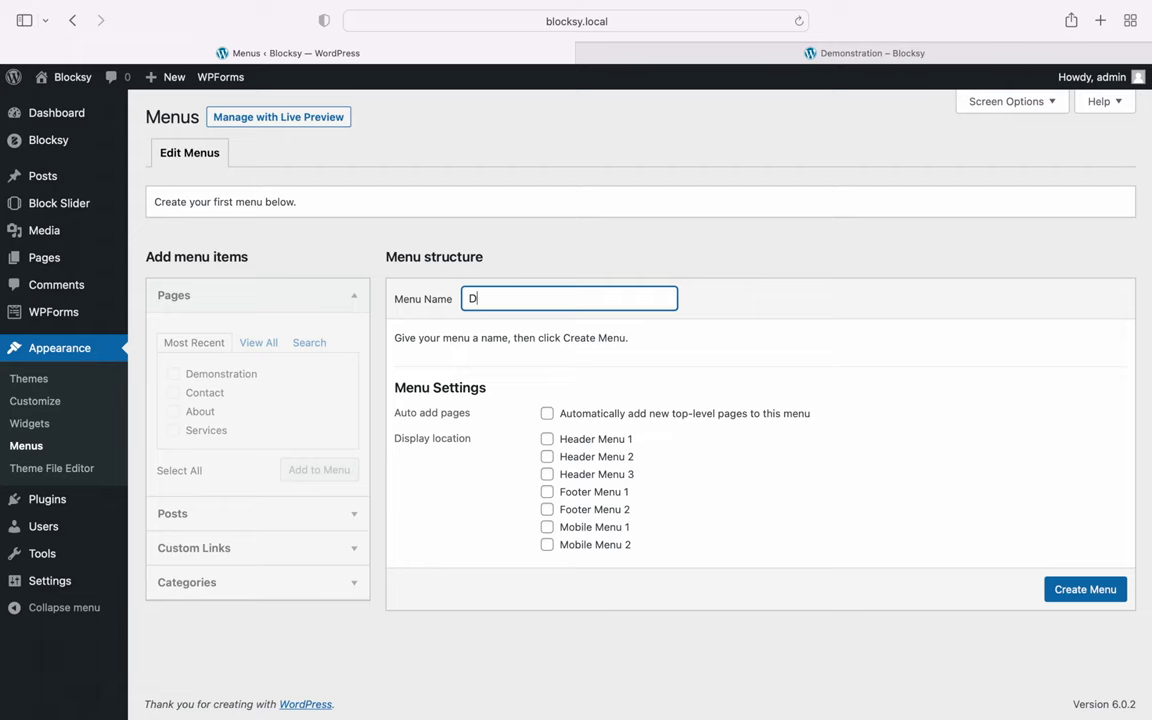
type("emonstration")
left_click(1055, 596)
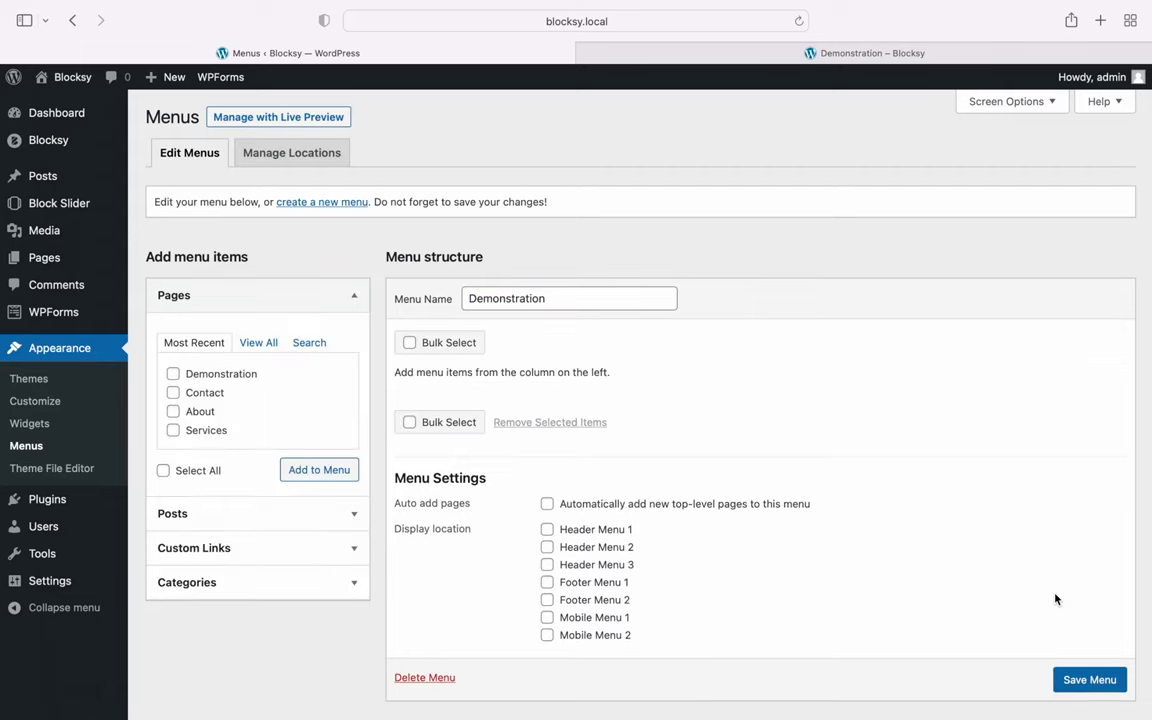
Add a custom link 'Heading 1' pointing to #heading-1
left_click(321, 548)
triple_click(309, 417)
type("#heading-1")
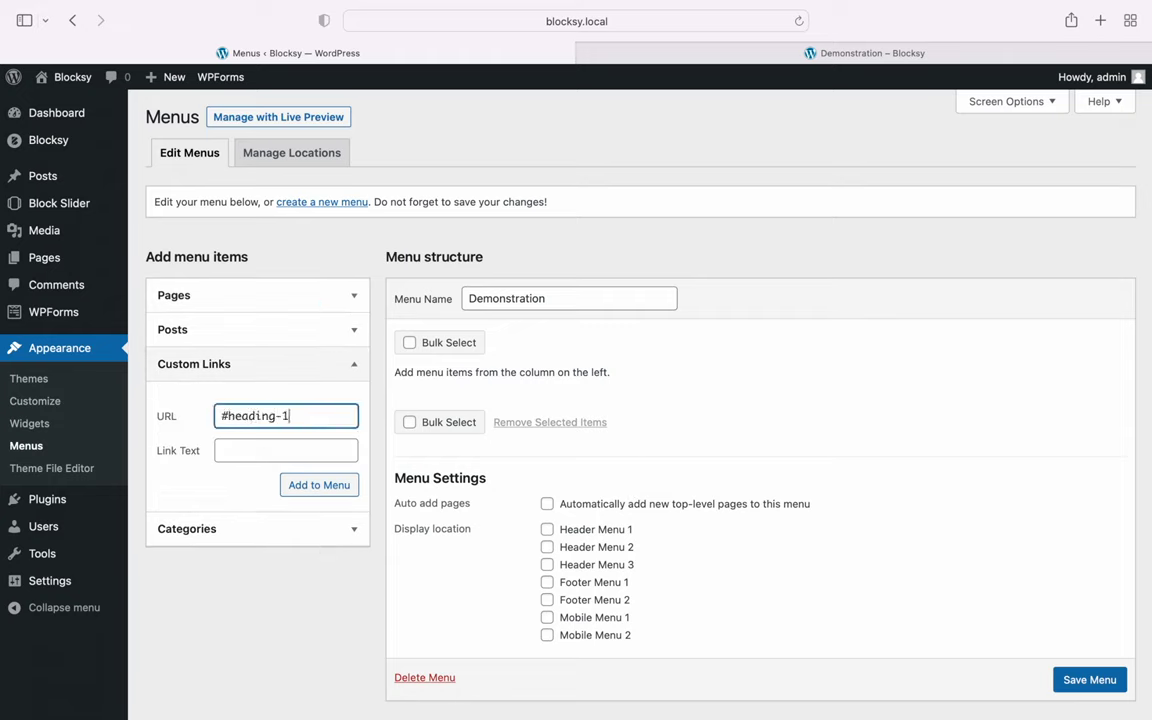
key("Tab")
type("Heading 1")
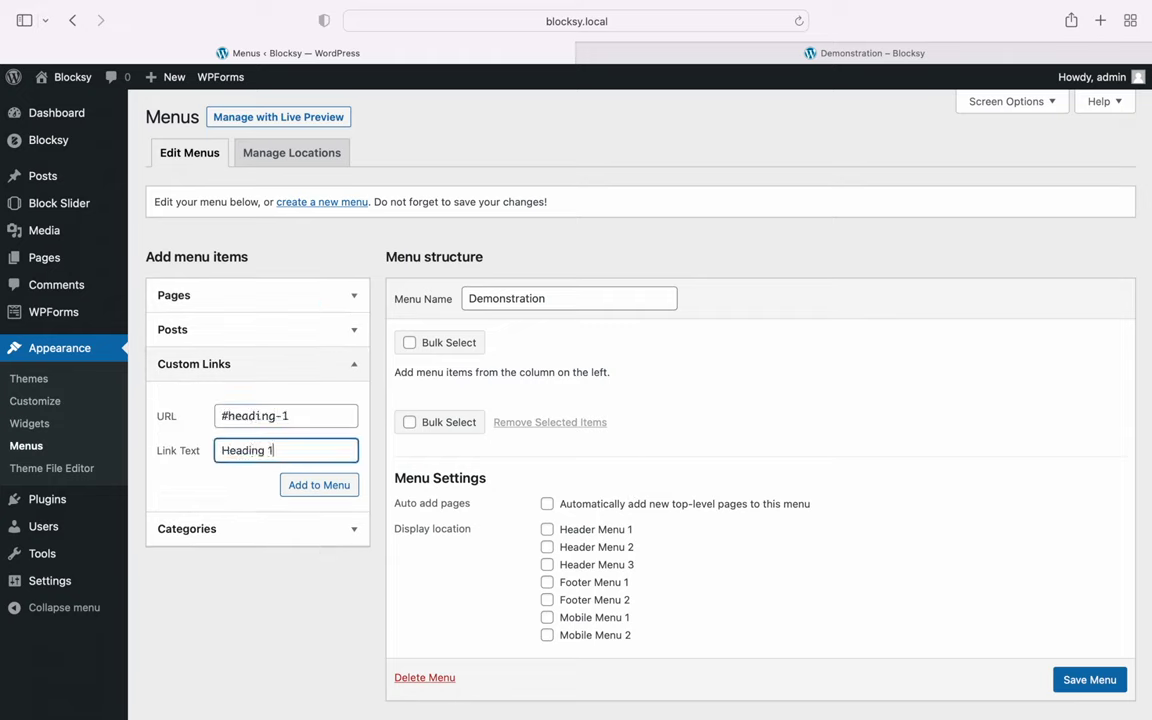
left_click(344, 484)
Add a 'Heading 2' link to #heading-2, assign Header Menu 1, and save
triple_click(316, 416)
type("#heading-2")
key("Tab")
type("Heading 2")
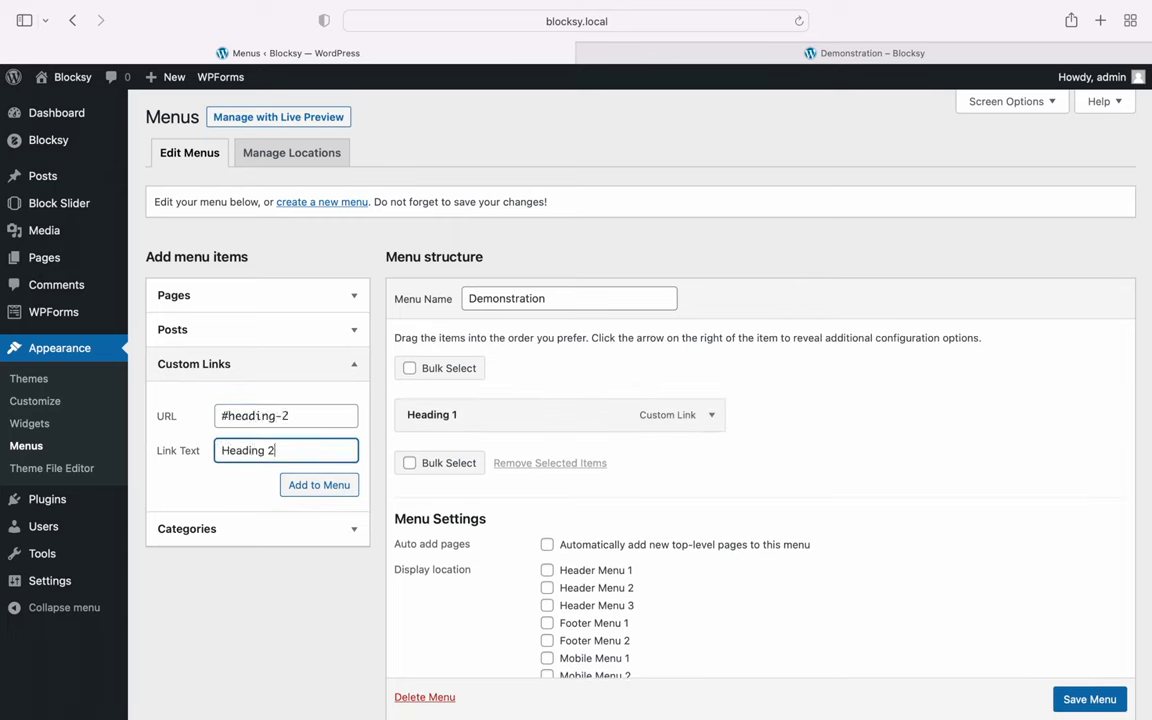
left_click(344, 478)
left_click(547, 610)
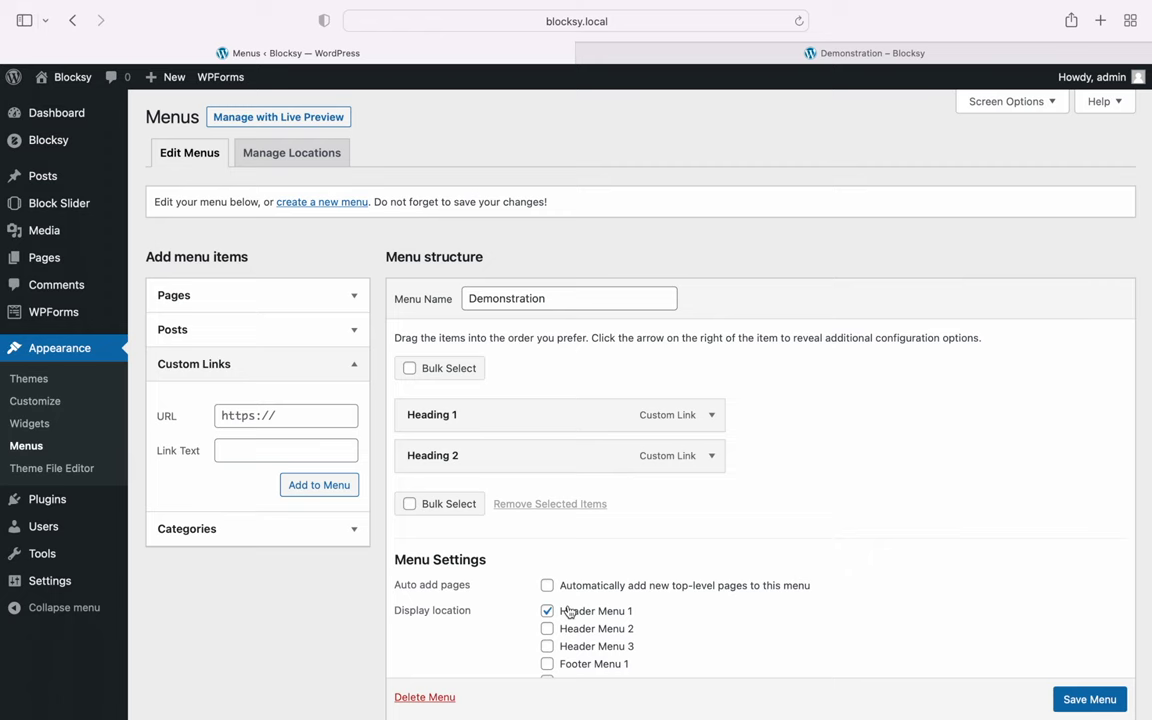
left_click(1066, 699)
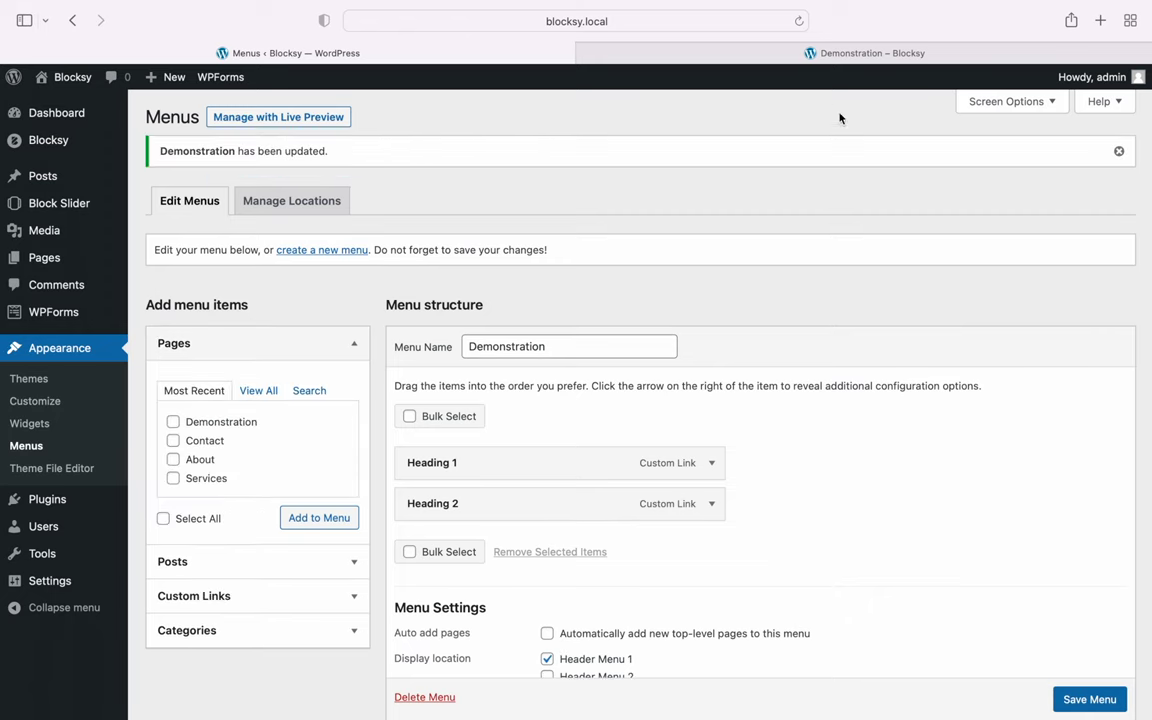
Test the Heading 1 and Heading 2 jump links, then open the site's home page
left_click(805, 60)
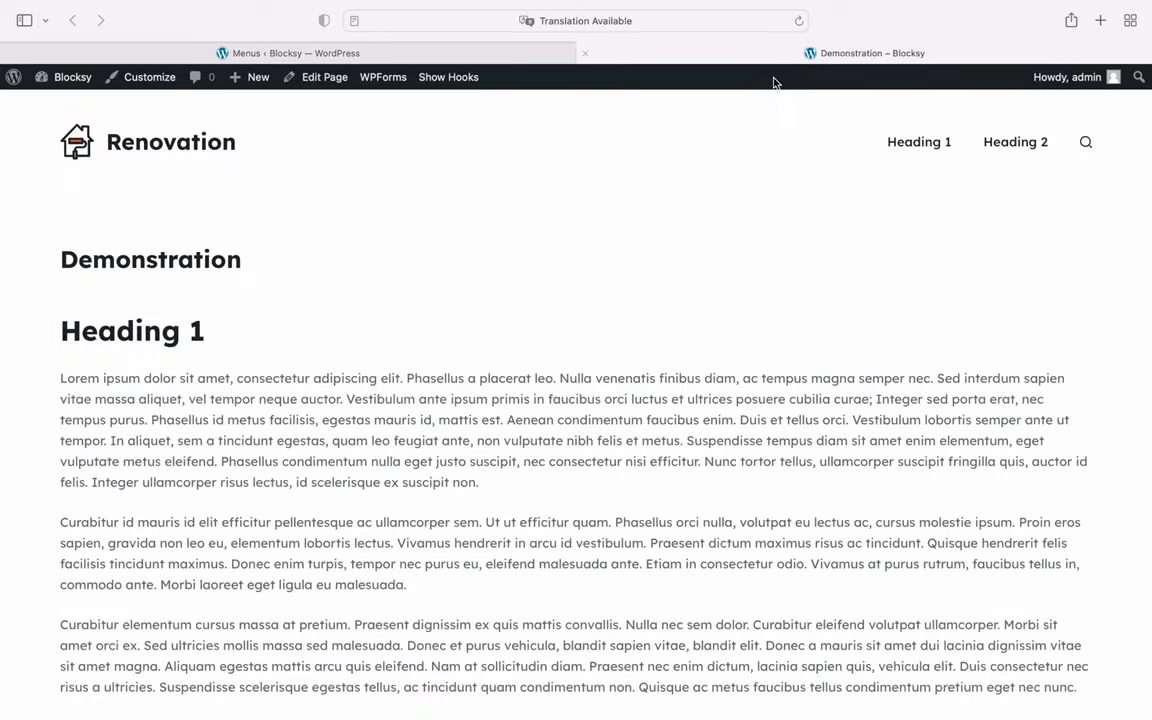
left_click(1006, 158)
left_click(927, 143)
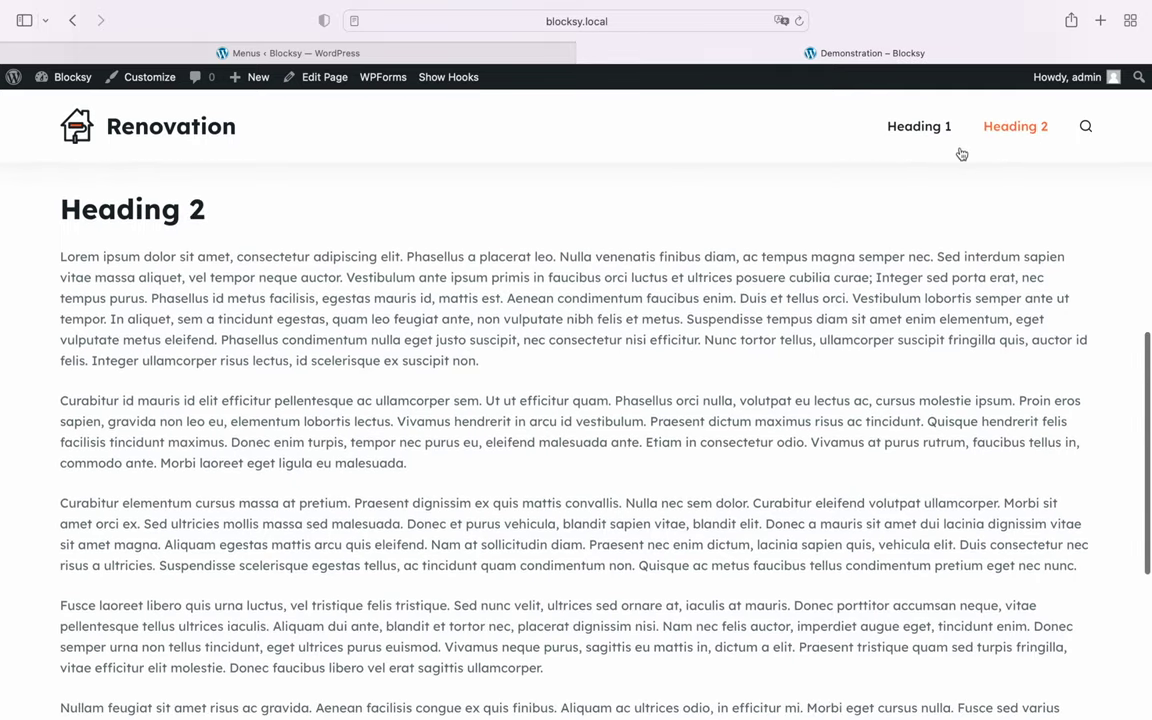
left_click(905, 150)
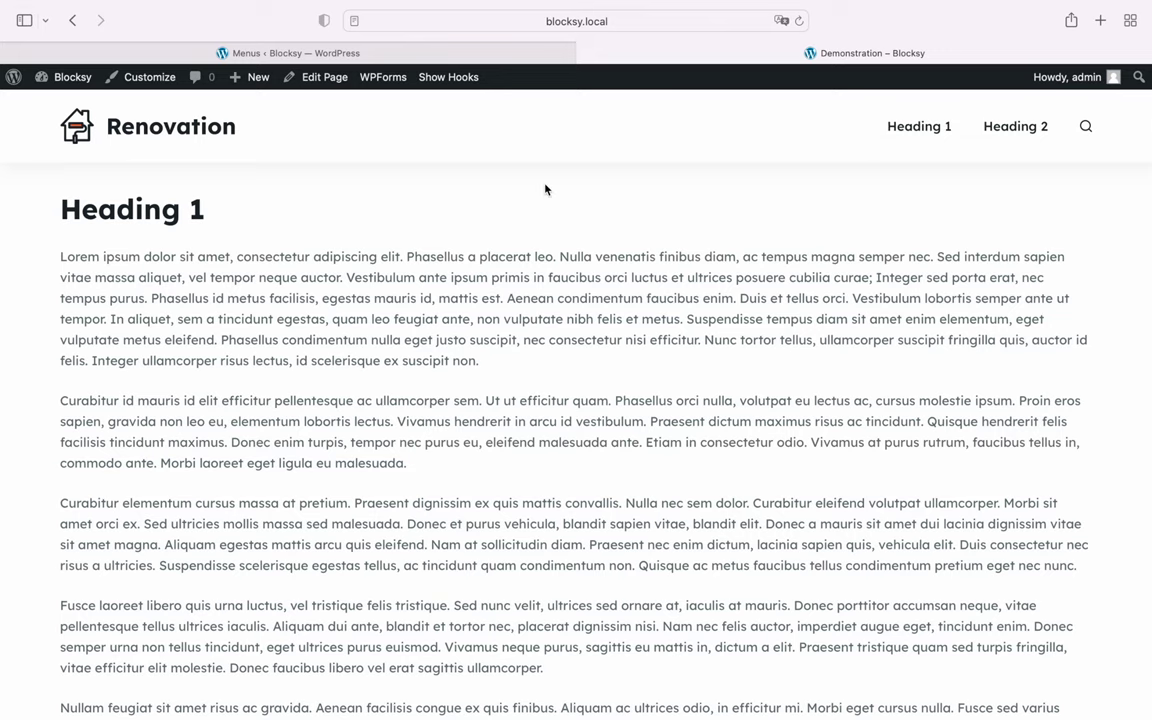
left_click(11, 53)
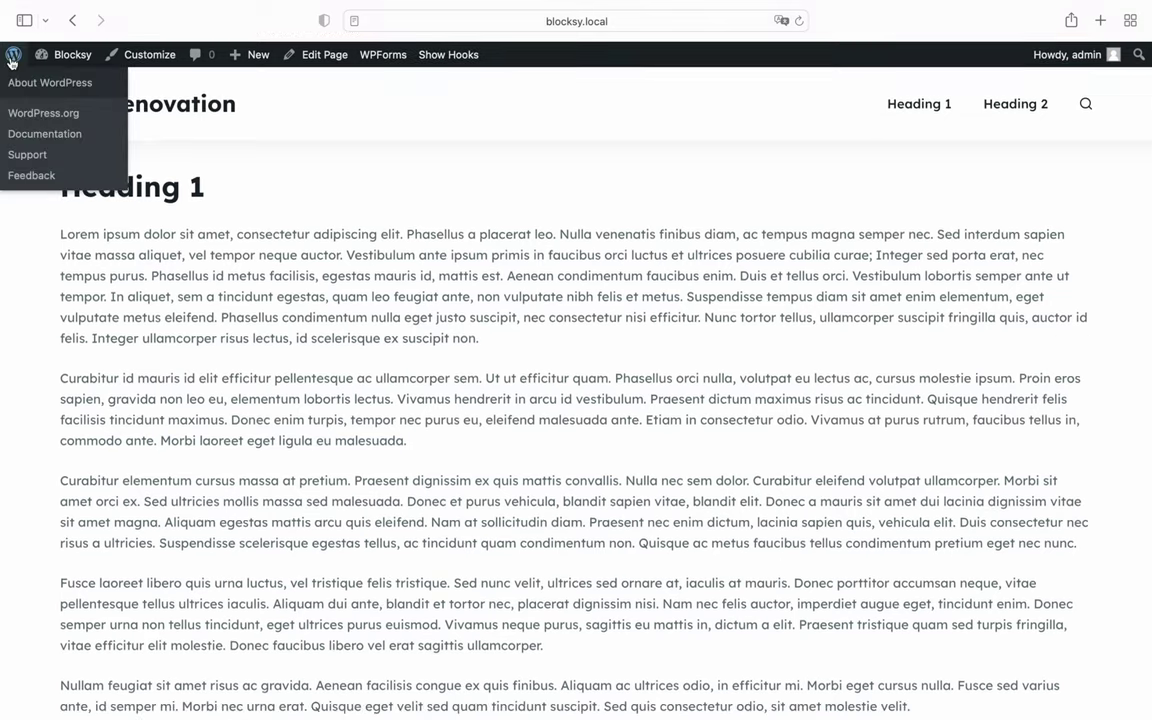
left_click(177, 121)
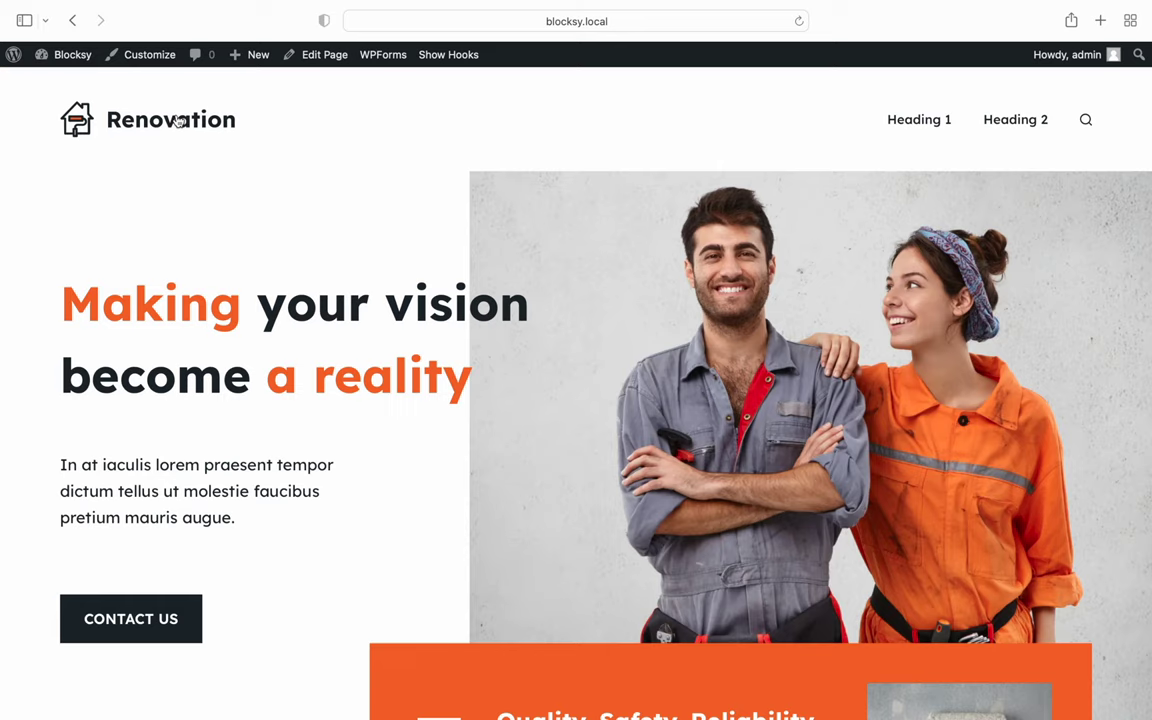
Edit the home page and give the hero columns block the HTML anchor 'hero-section'
left_click(317, 64)
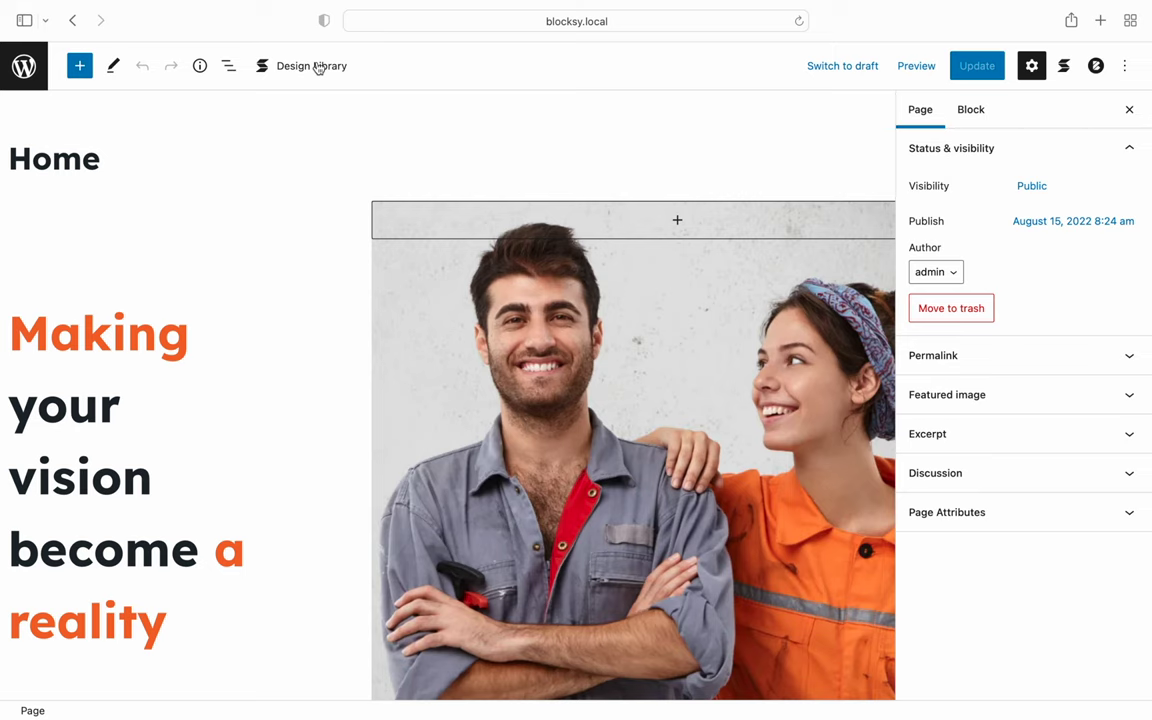
left_click(228, 66)
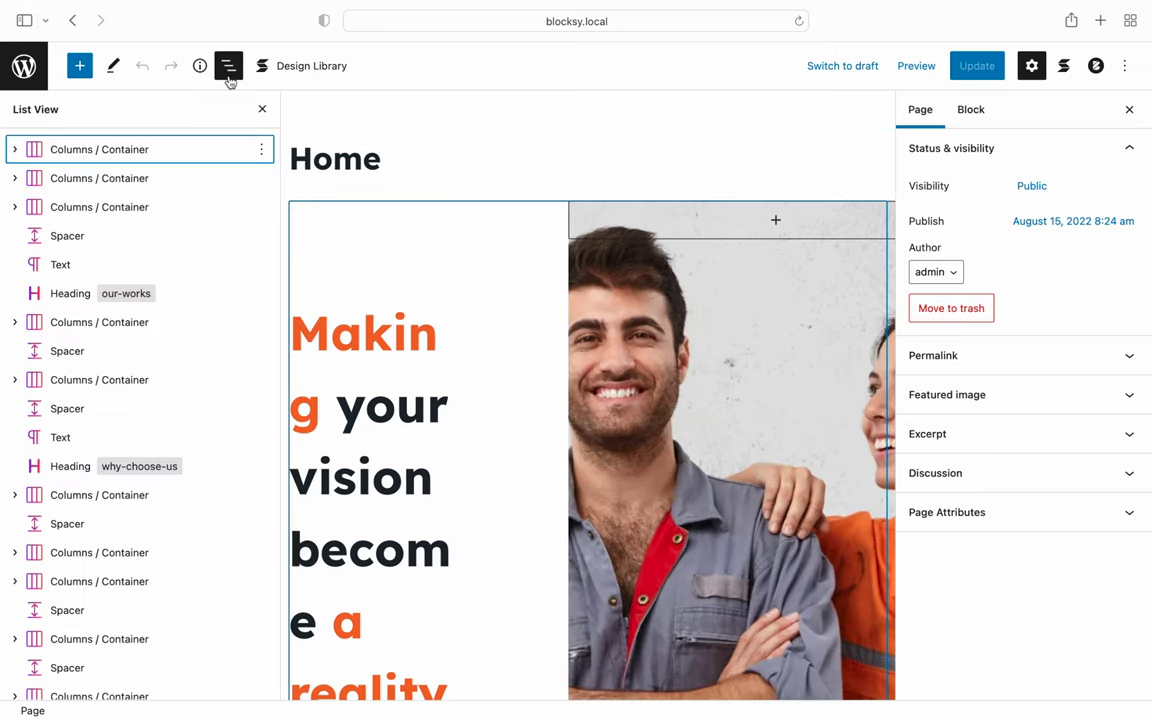
left_click(219, 154)
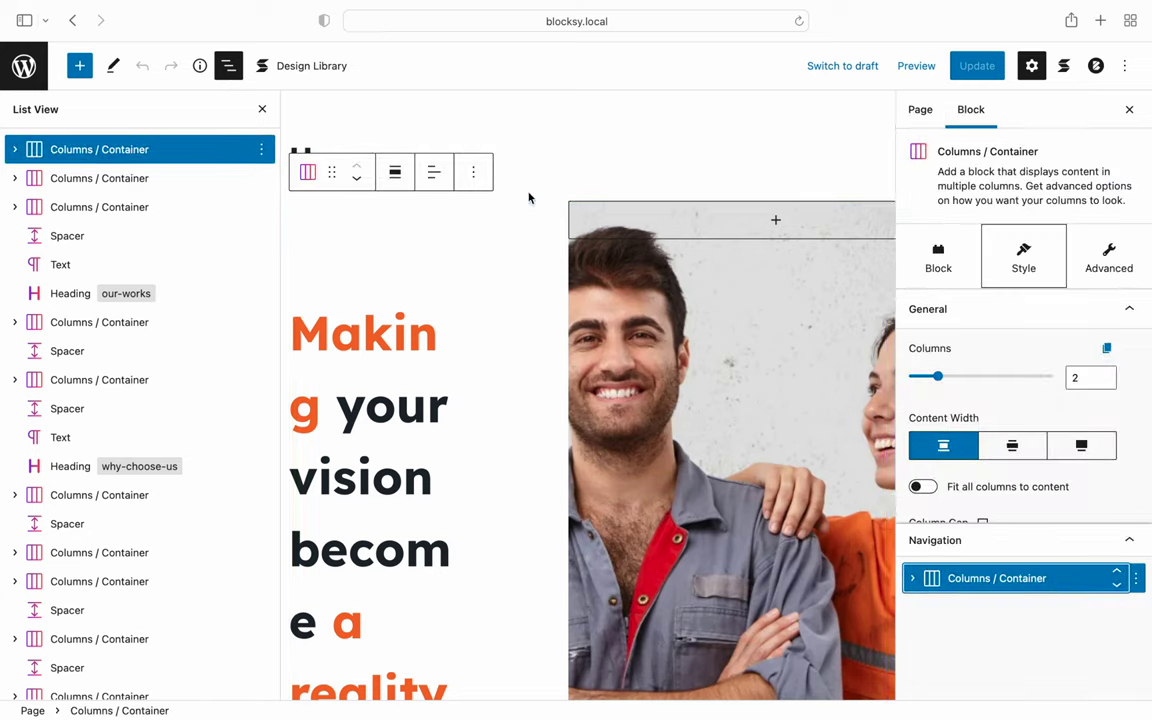
left_click(1091, 258)
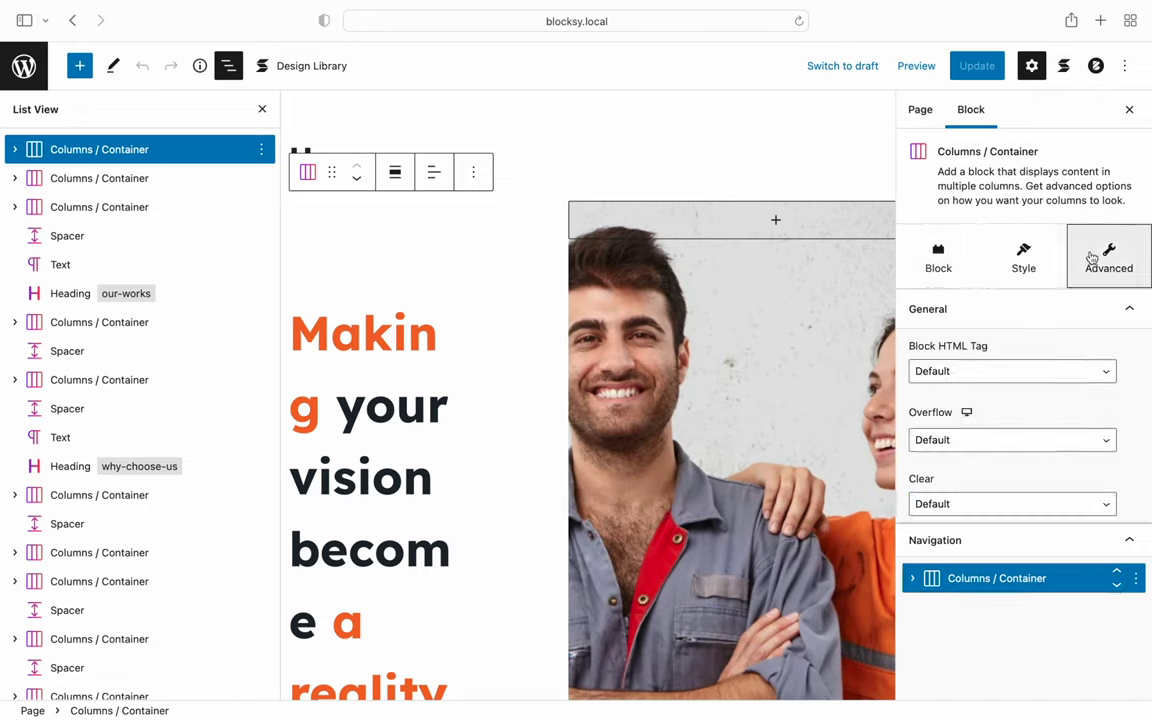
scroll(1129, 357, "down", 4)
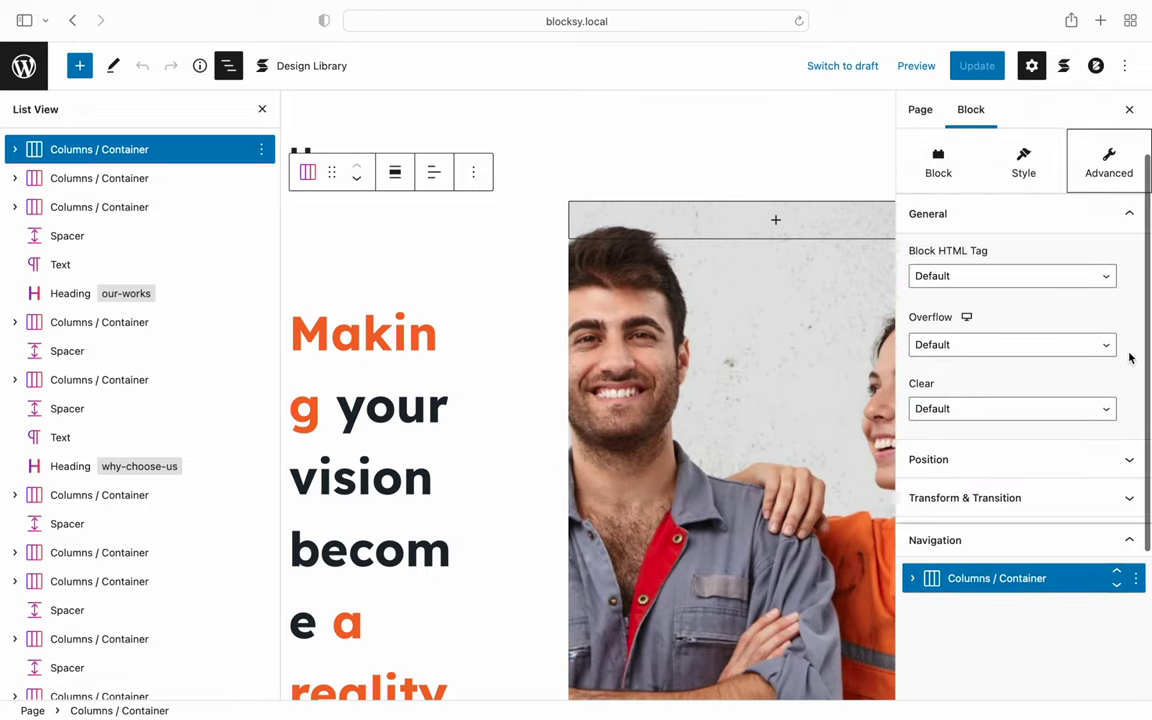
scroll(1129, 357, "down", 4)
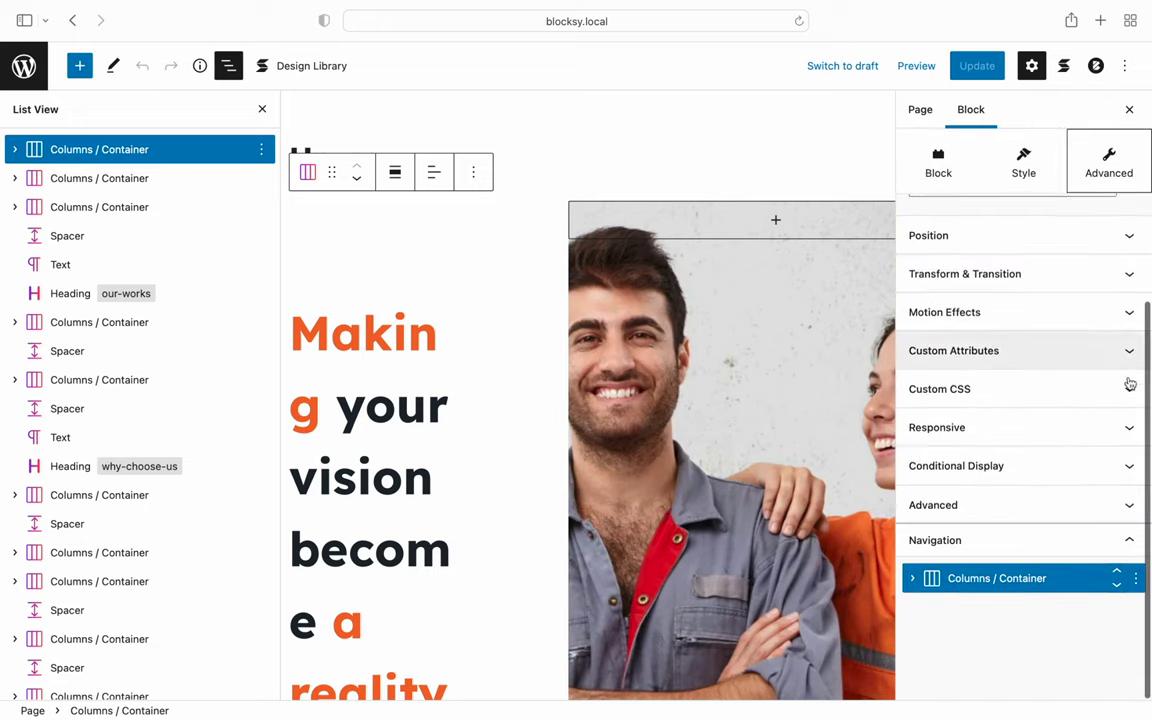
left_click(1106, 504)
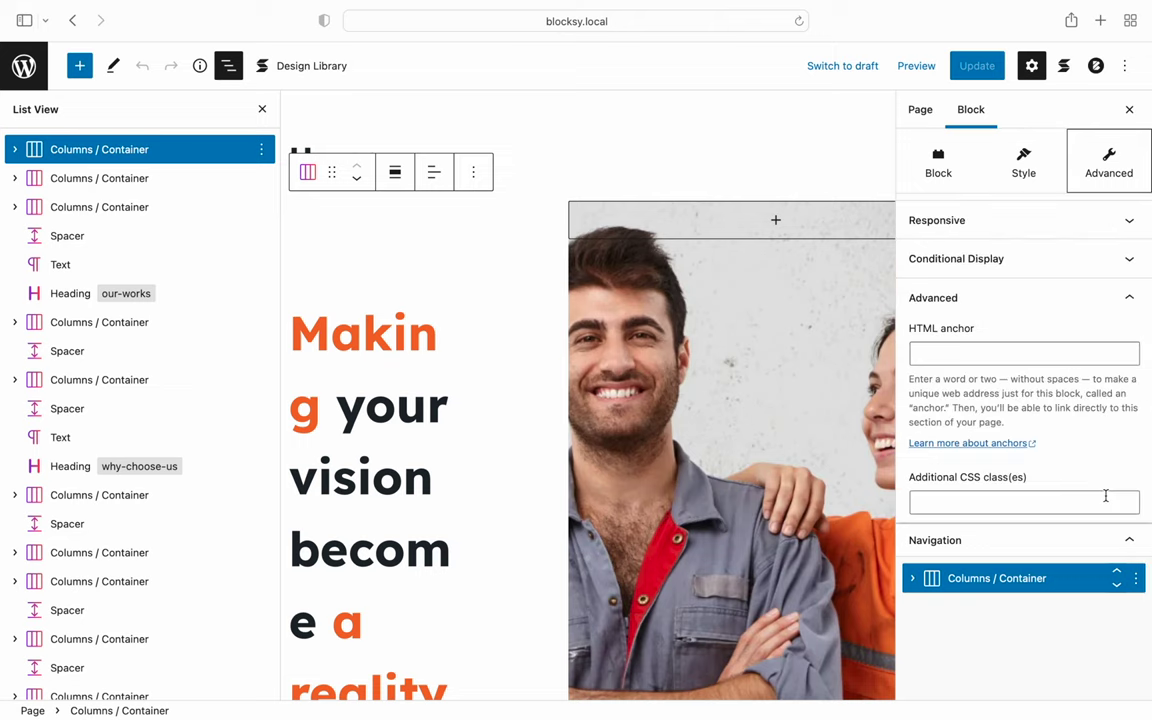
left_click(1008, 355)
type("he")
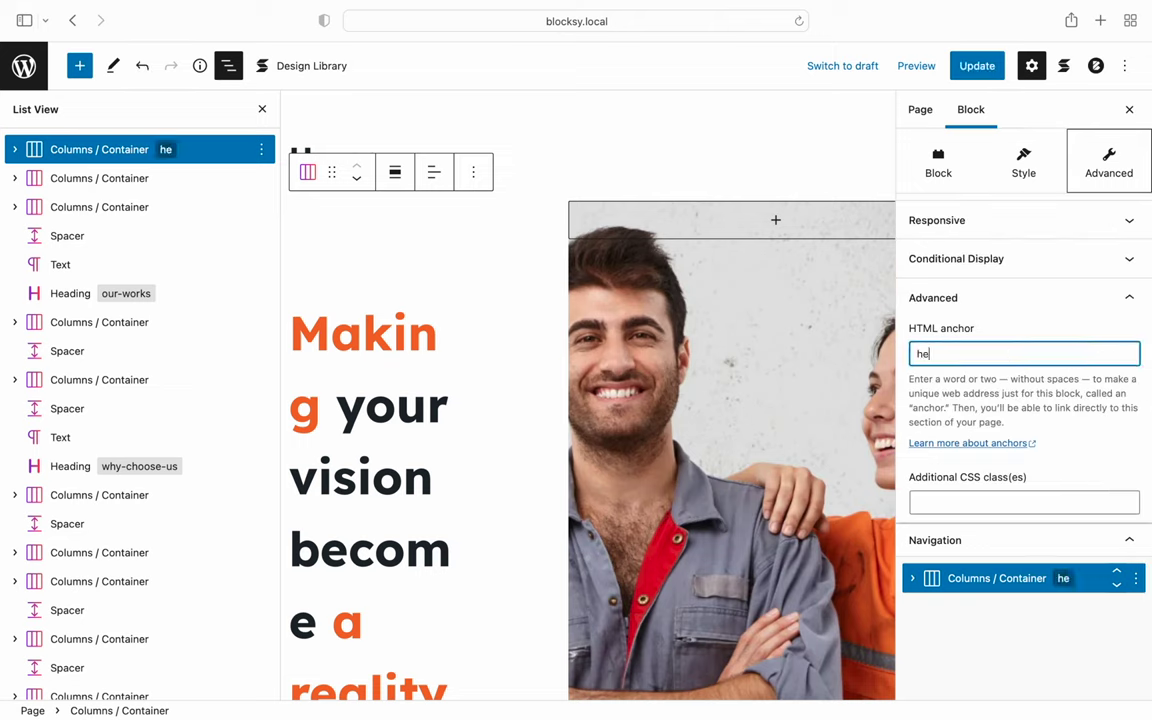
type("ro-section")
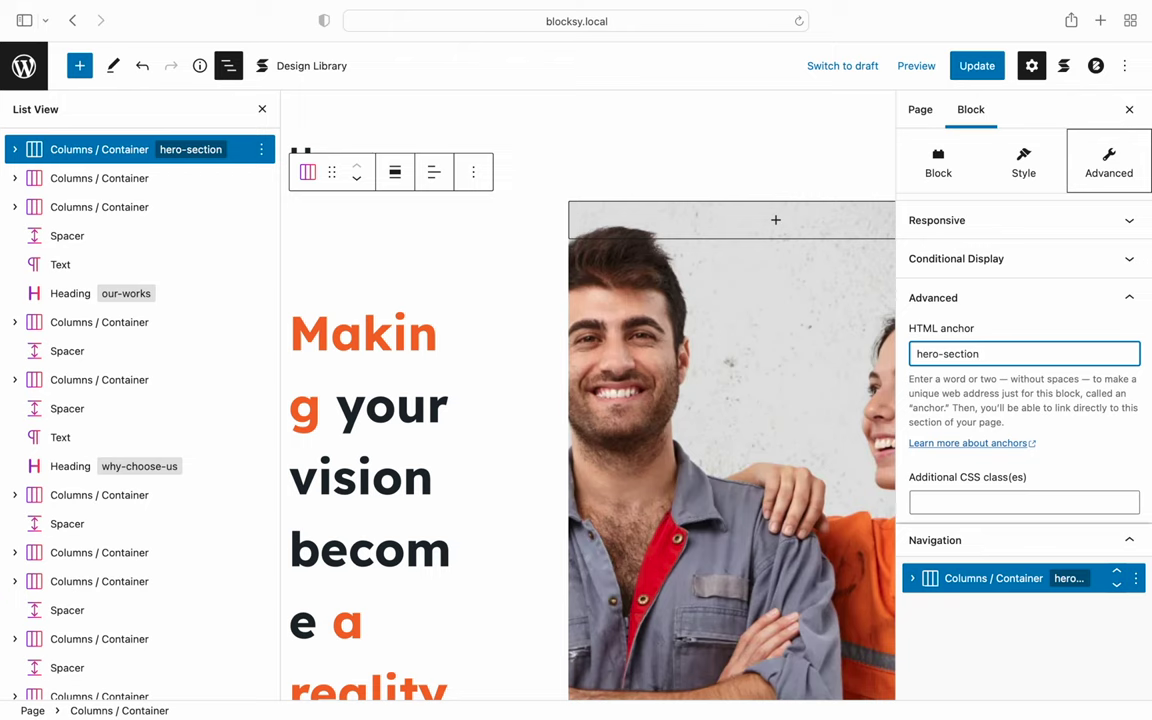
Give the features columns block the HTML anchor 'features'
left_click(218, 212)
scroll(965, 495, "down", 3)
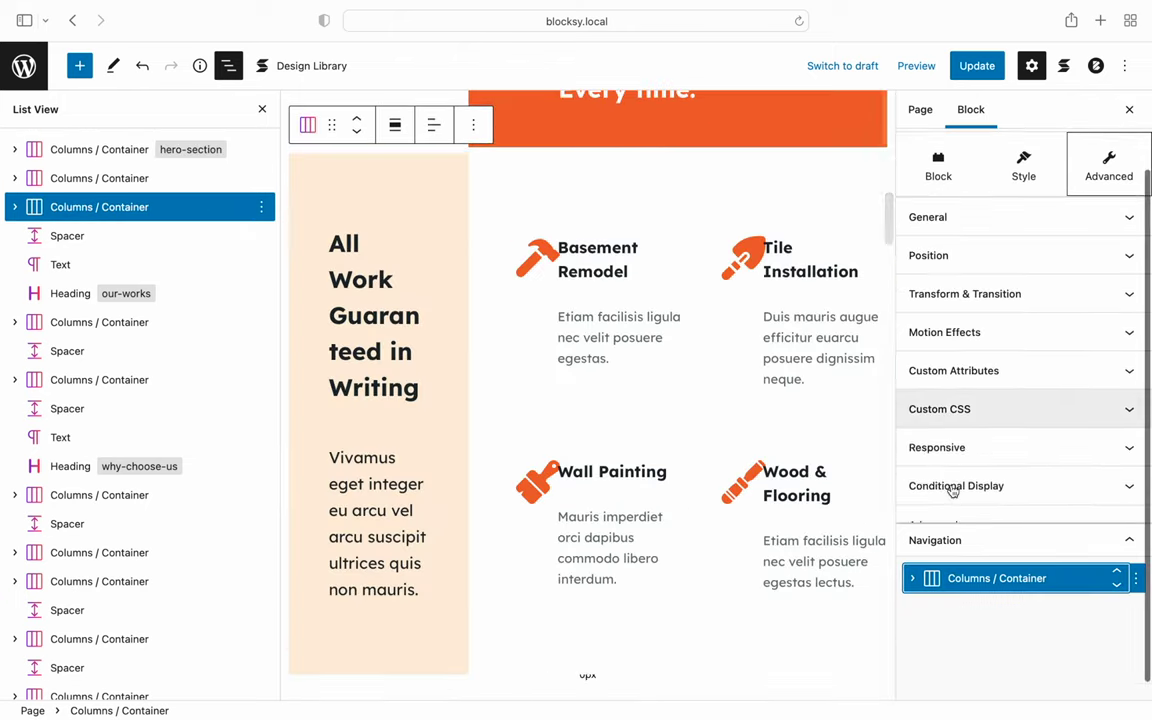
left_click(982, 505)
type("features")
scroll(581, 432, "down", 5)
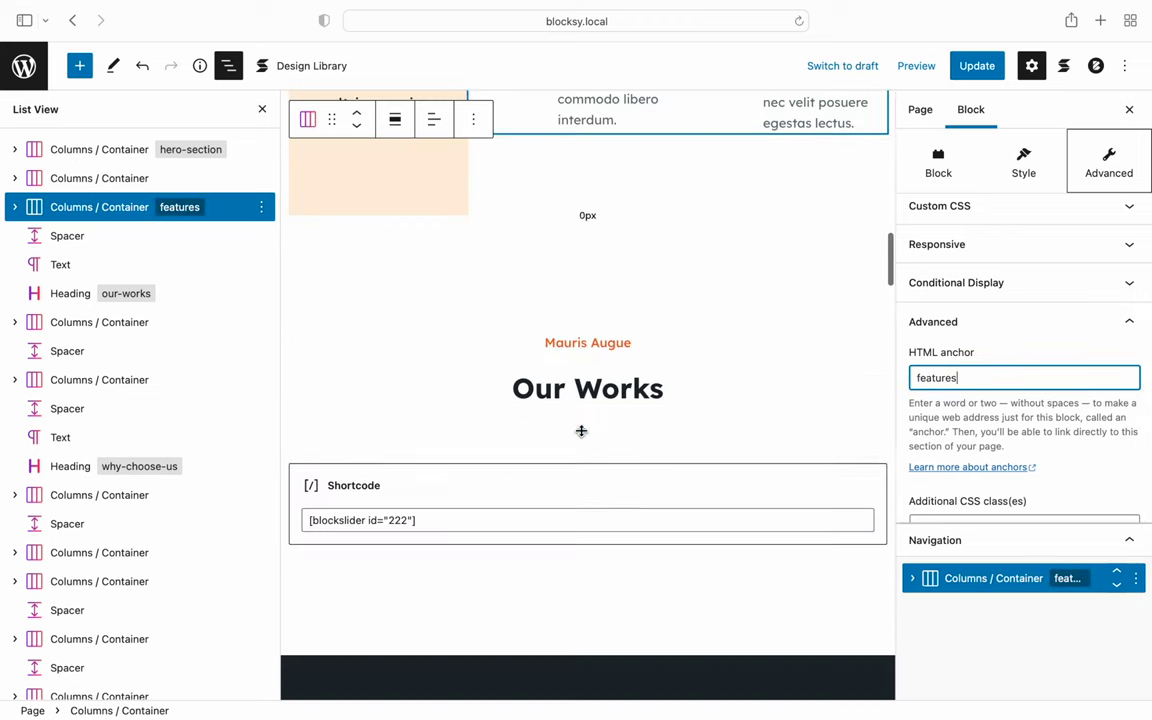
Confirm the our-works and why-choose-us heading anchors, then update the page
left_click(603, 396)
left_click(1108, 162)
left_click(1003, 543)
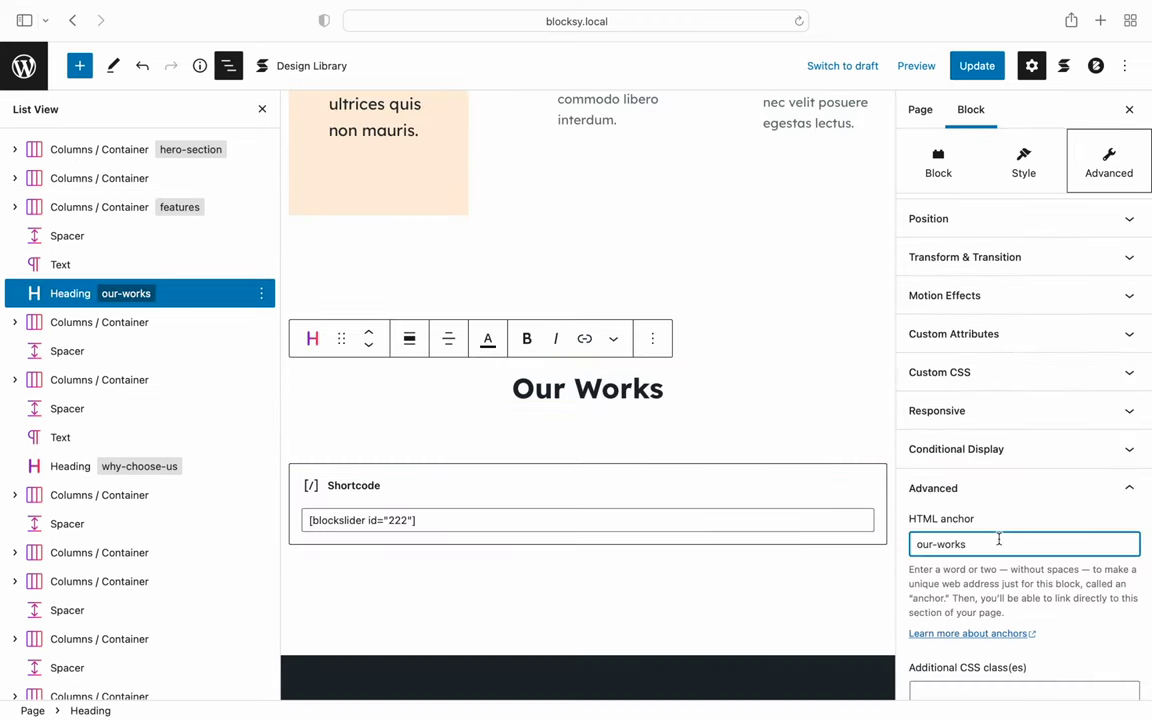
left_click(140, 466)
scroll(1010, 599, "down", 2)
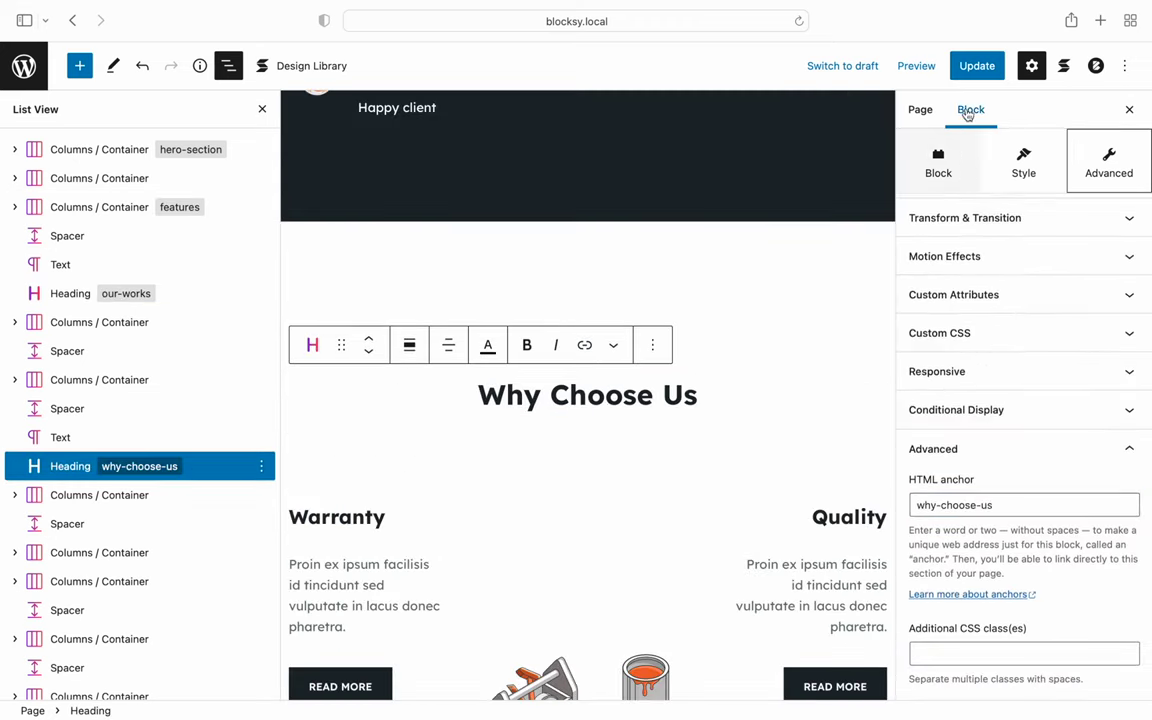
left_click(968, 66)
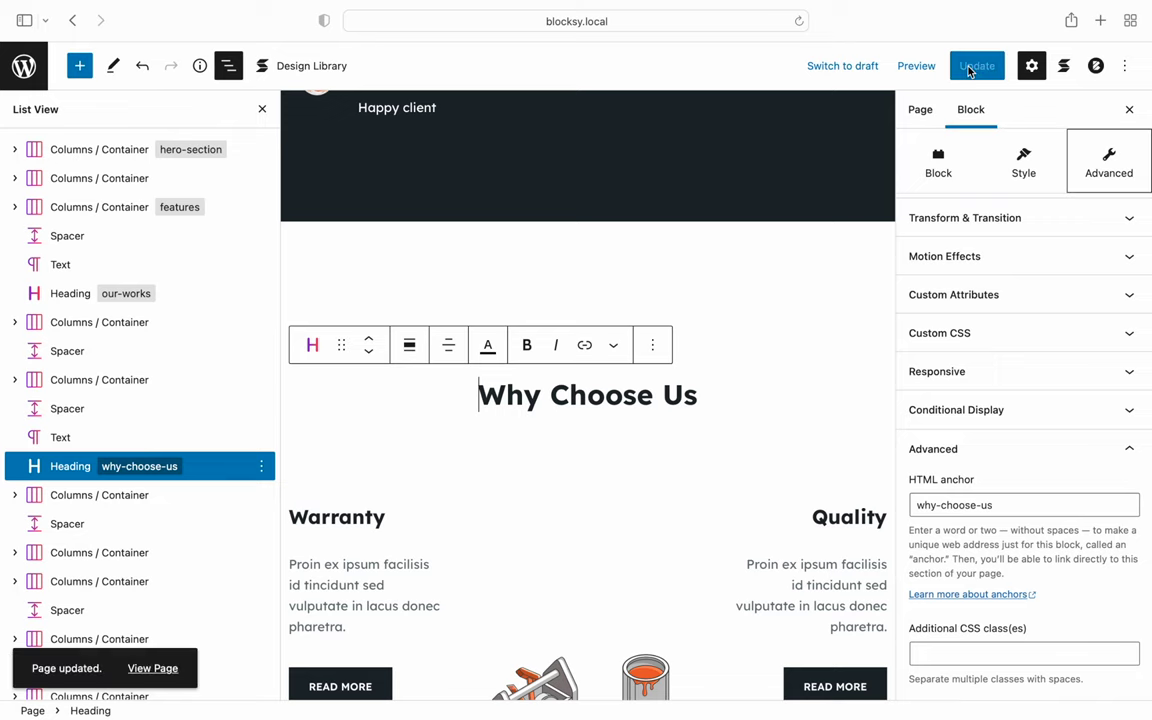
left_click(24, 65)
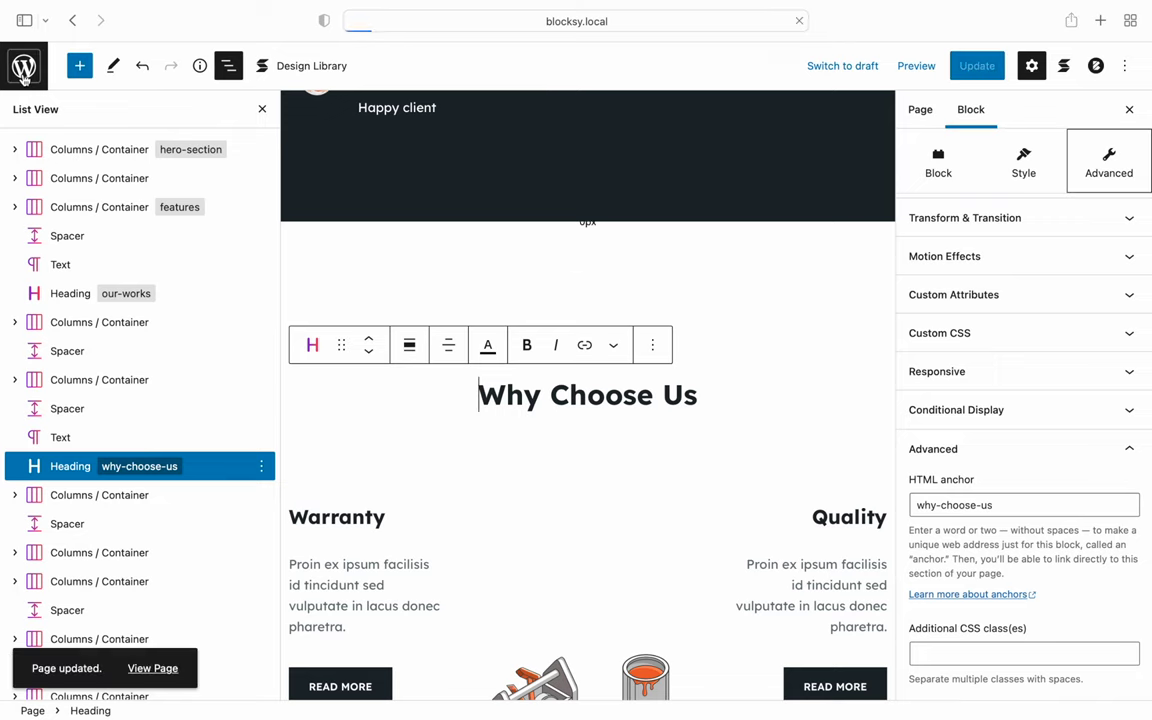
Create a new menu named 'Homepage' assigned to the Header Menu 1 location
mouse_move(100, 381)
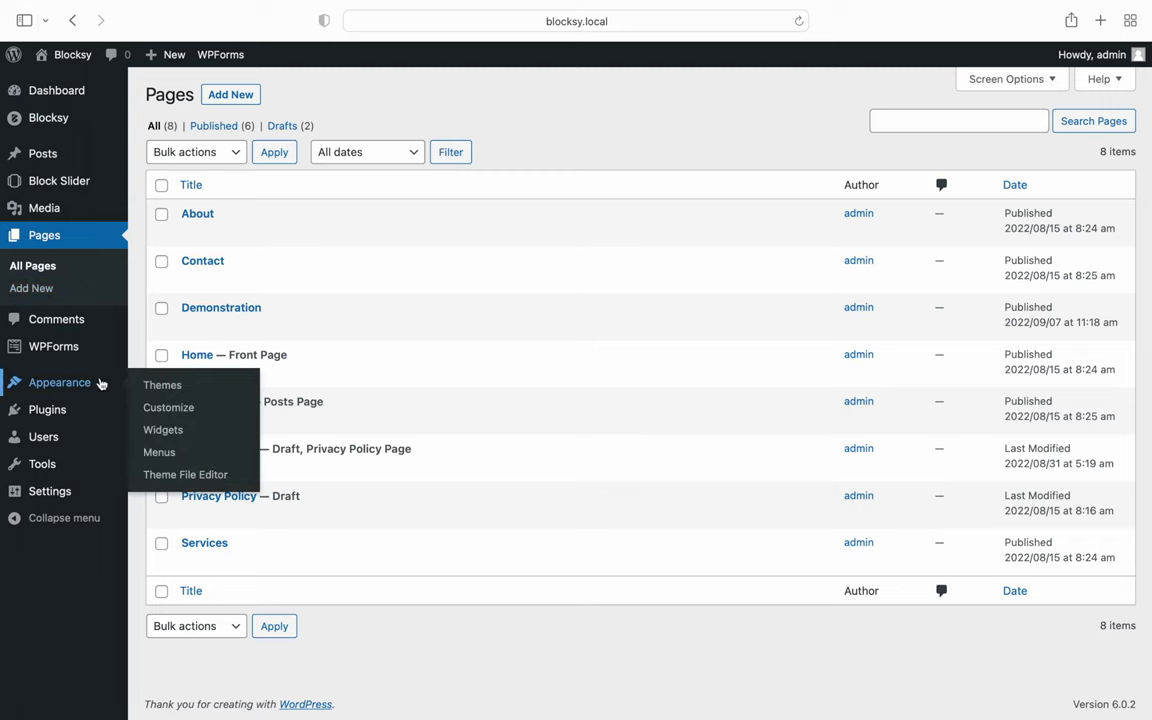
left_click(229, 454)
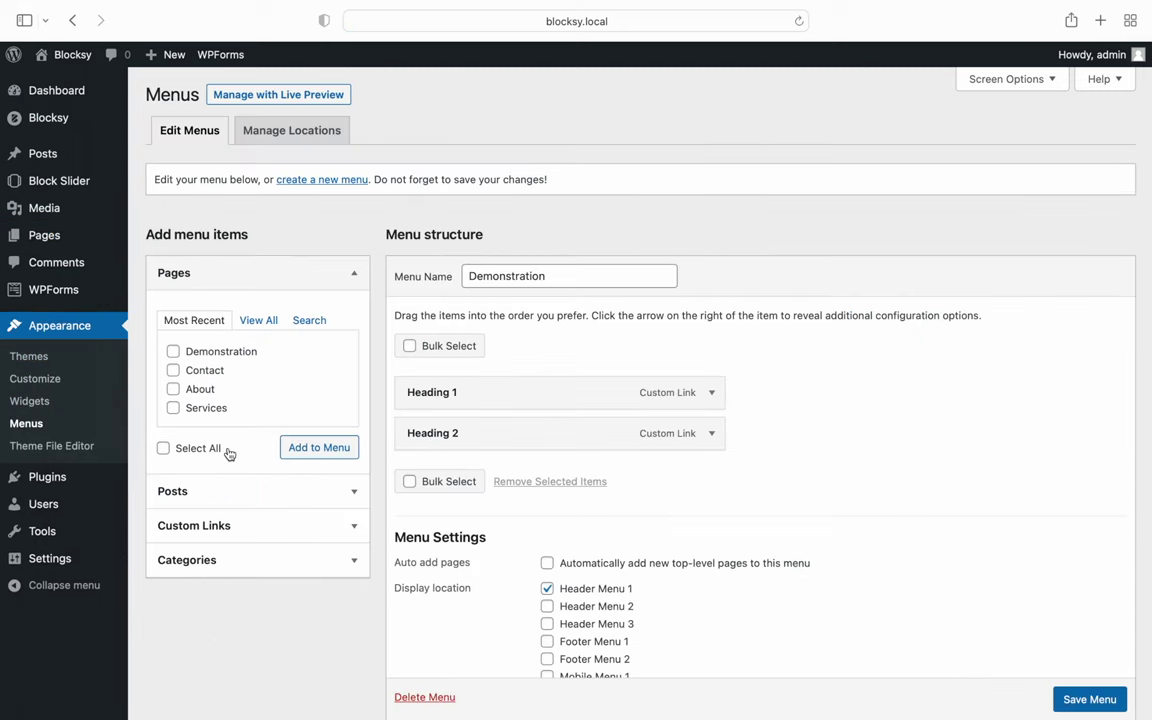
left_click(345, 181)
left_click(498, 276)
type("Homepage")
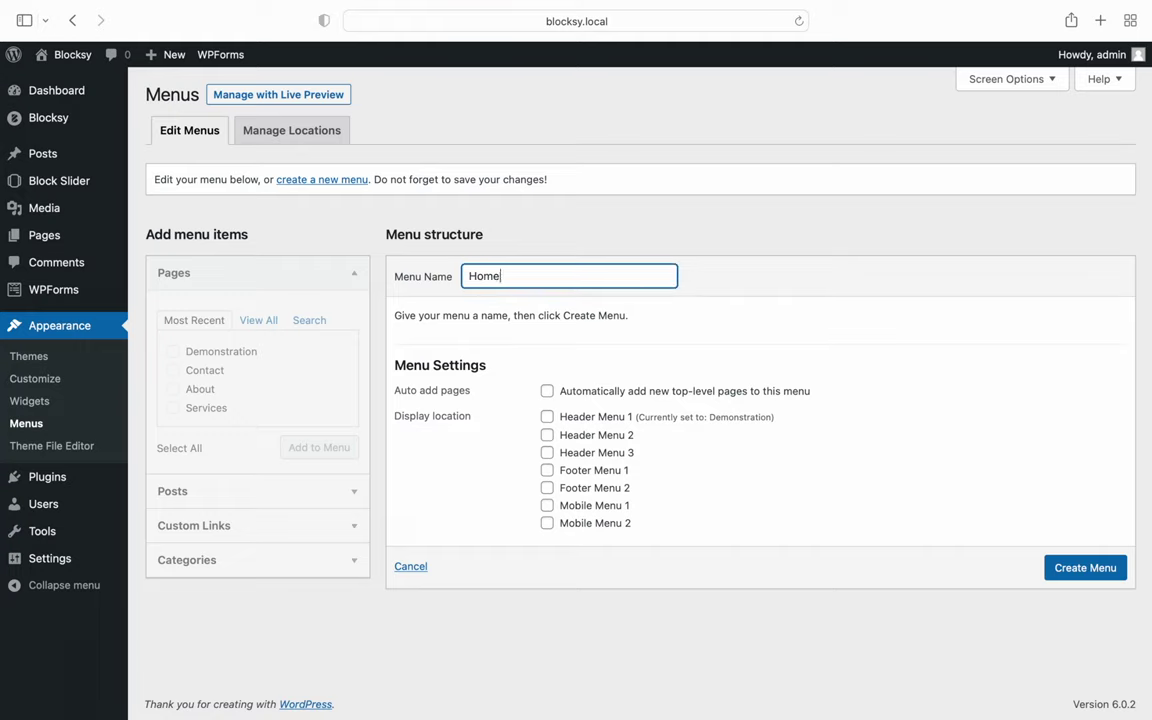
left_click(547, 416)
left_click(1090, 566)
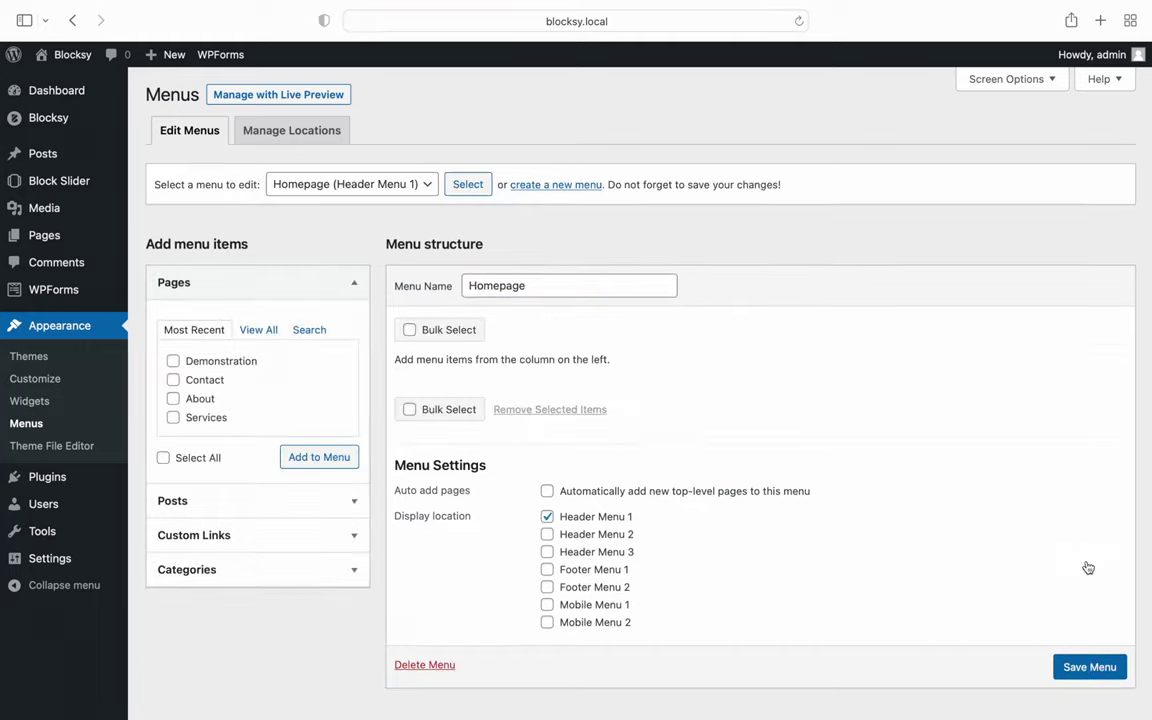
left_click(311, 543)
Add custom links 'Home' (#hero-section) and 'Our Services' (#features) to the menu
triple_click(260, 403)
type("#hero-section")
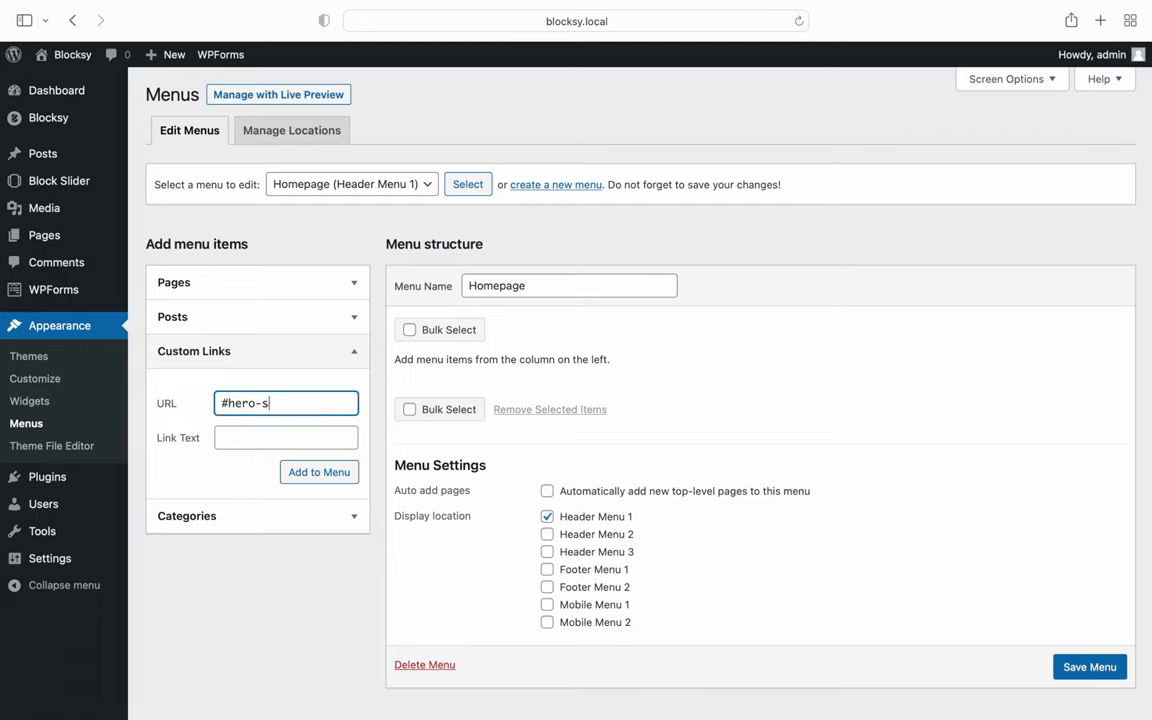
key("Tab")
type("Home")
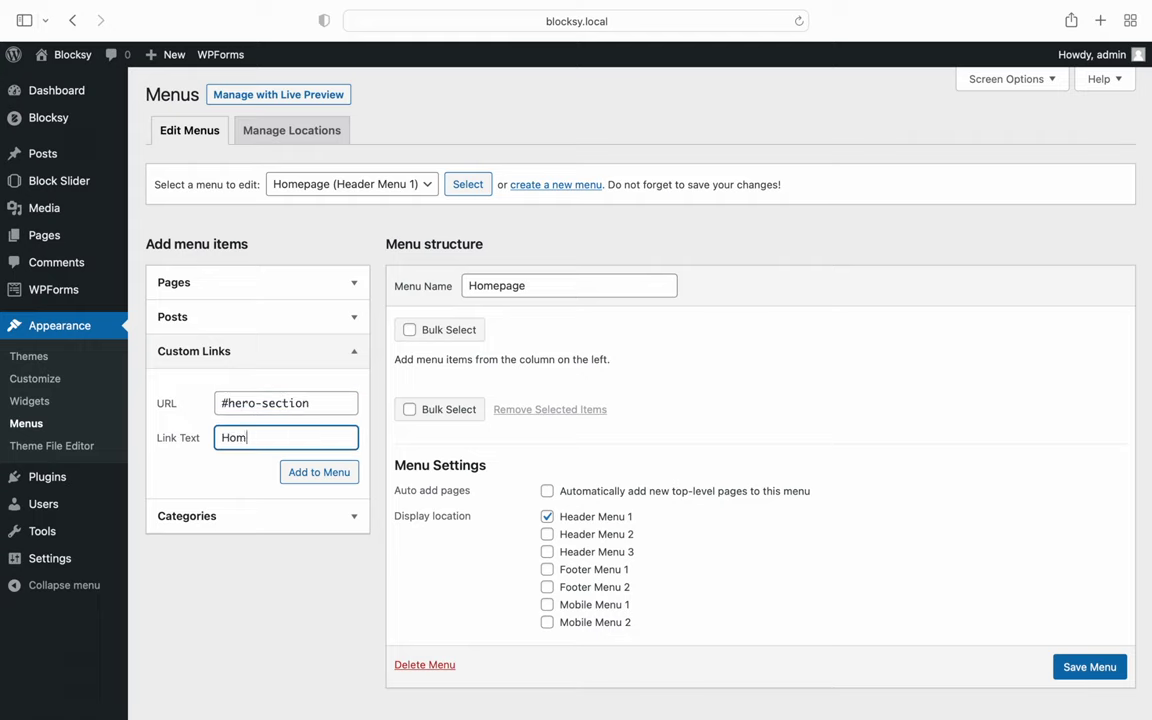
left_click(328, 473)
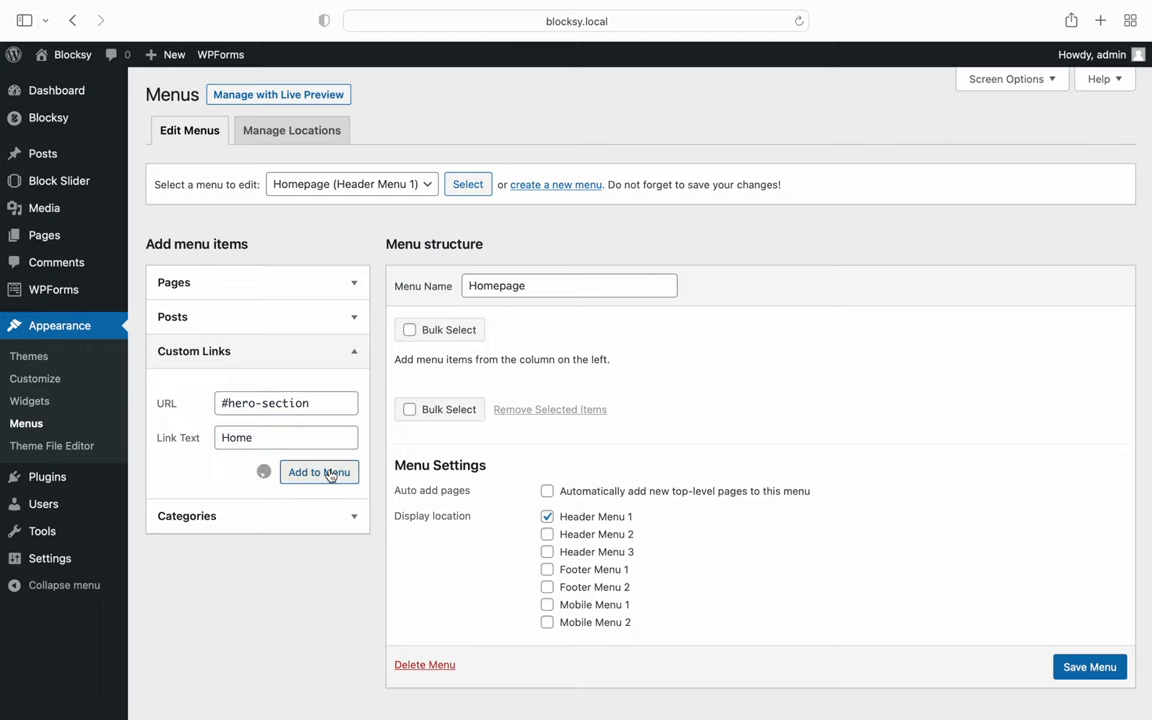
left_click(314, 405)
type("#features")
key("Tab")
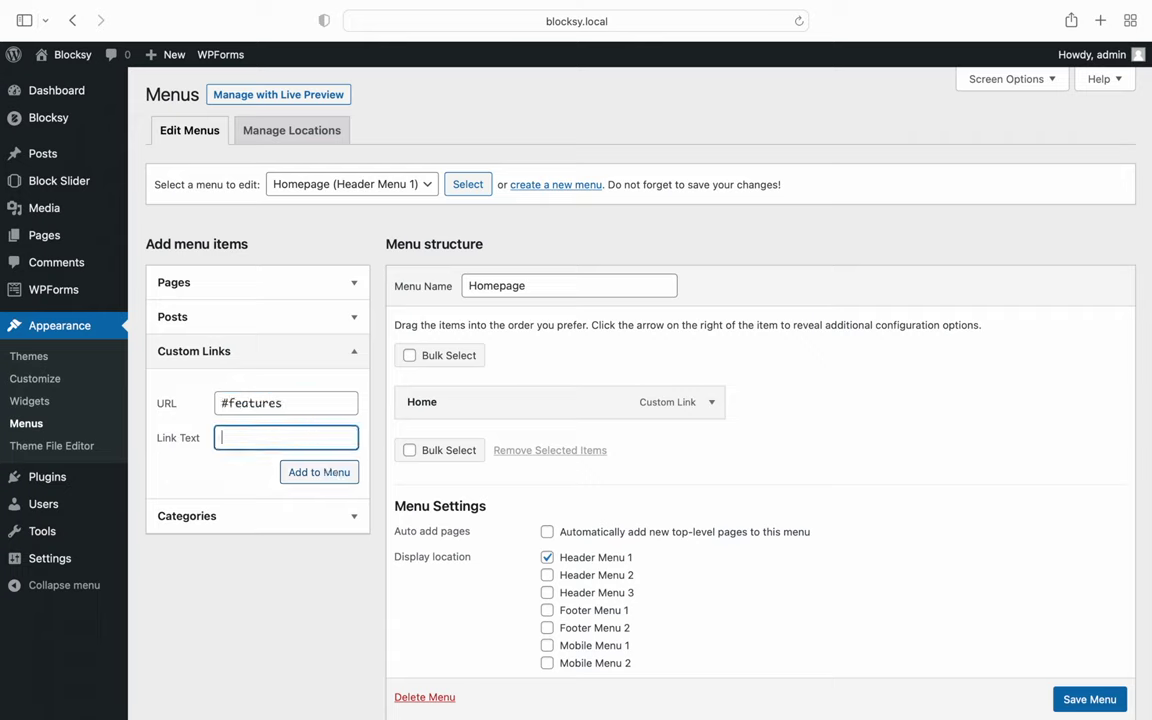
type("Our Services")
left_click(350, 472)
Add 'Our Works' (#our-works) and 'Why Choose Us?' (#why-choose-us) links, then save the menu
left_click(324, 404)
type("#our-works")
key("Tab")
type("Our Works")
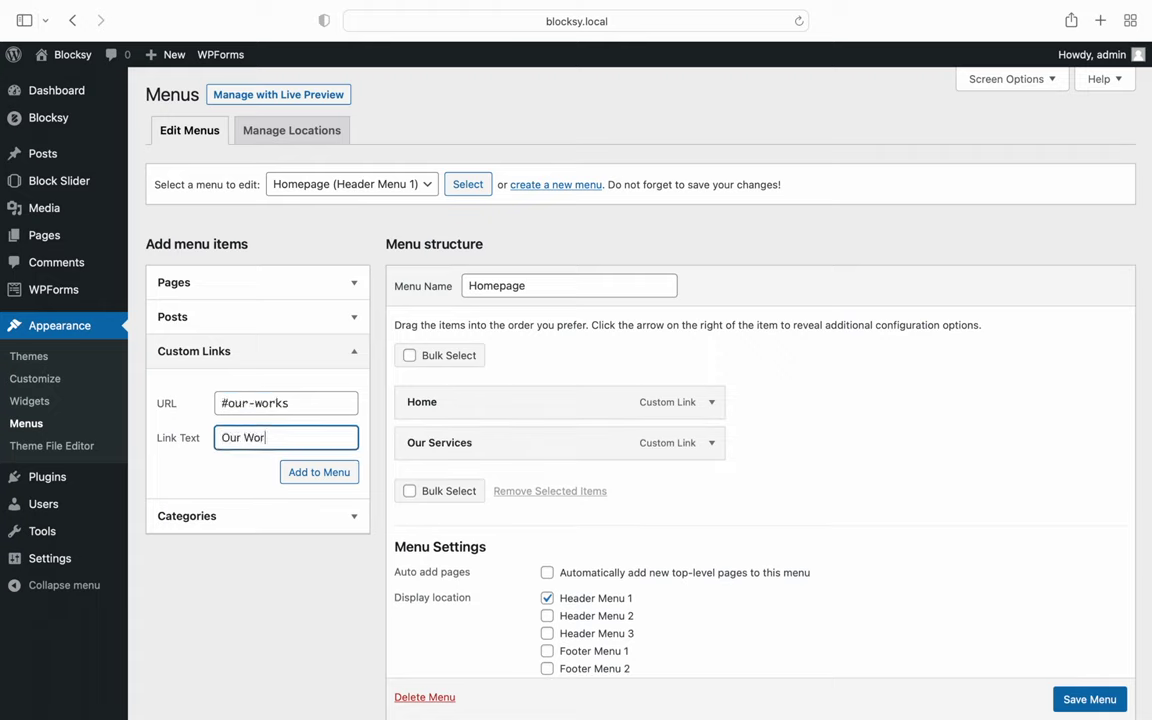
left_click(333, 471)
left_click(262, 403)
type("#why-choose-us")
key("Tab")
type("Wh")
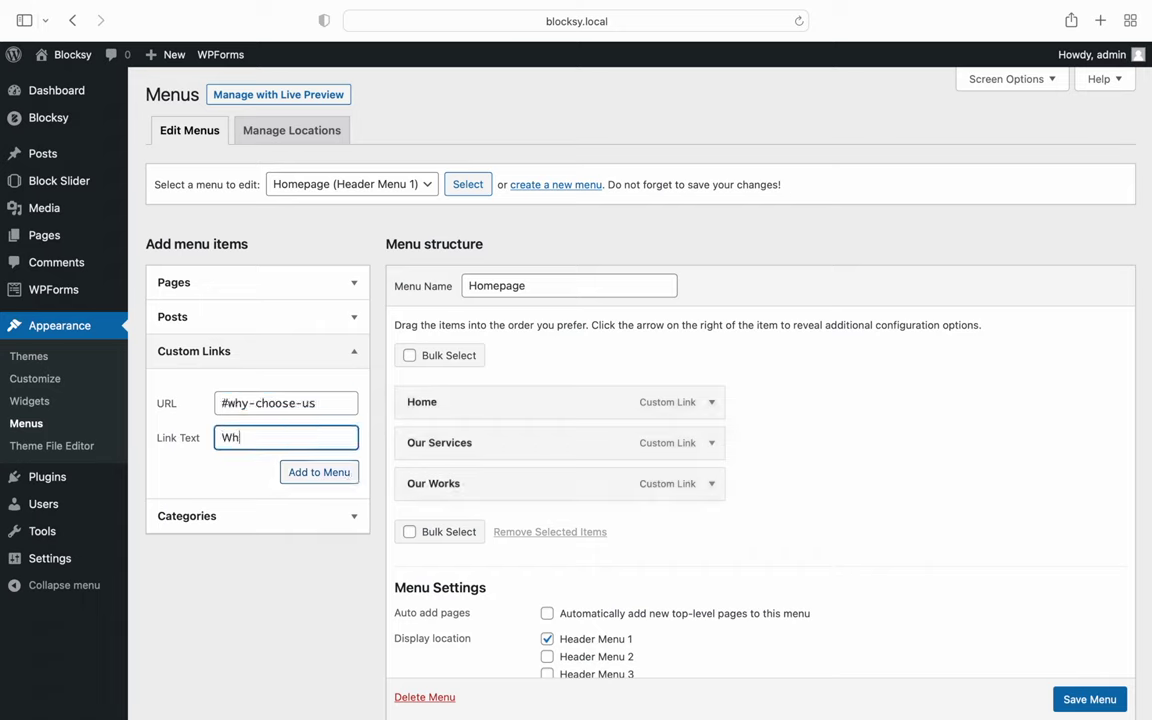
type("y Choose Us?")
left_click(348, 473)
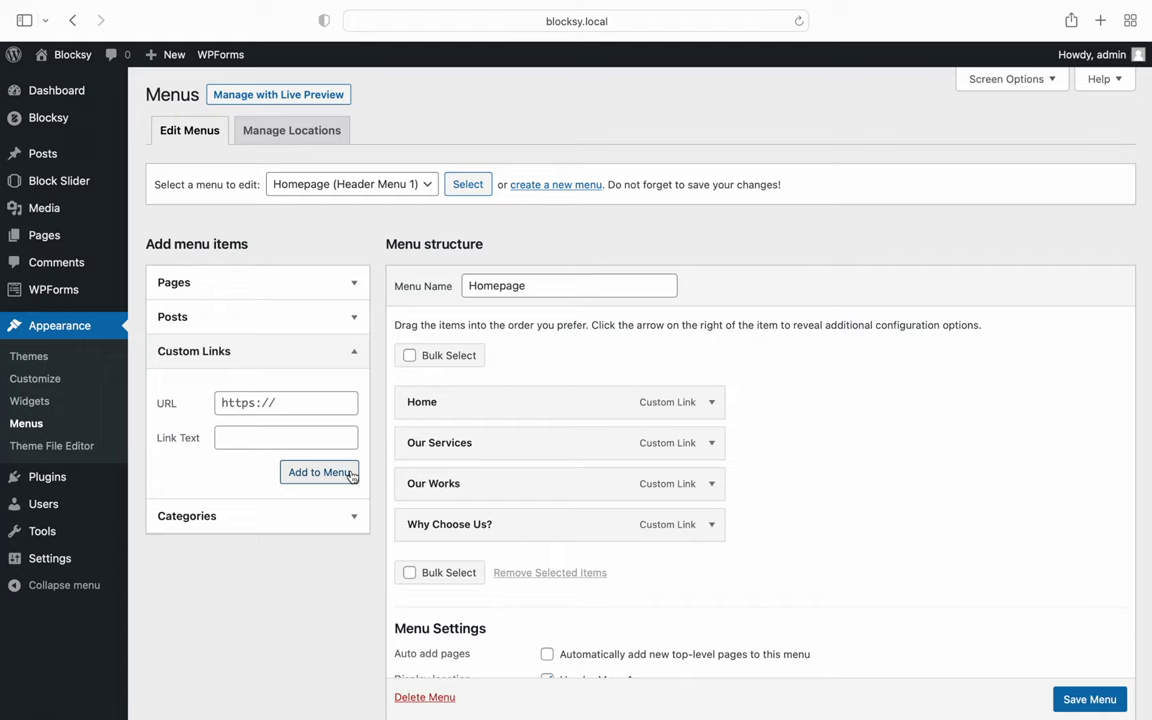
left_click(1080, 699)
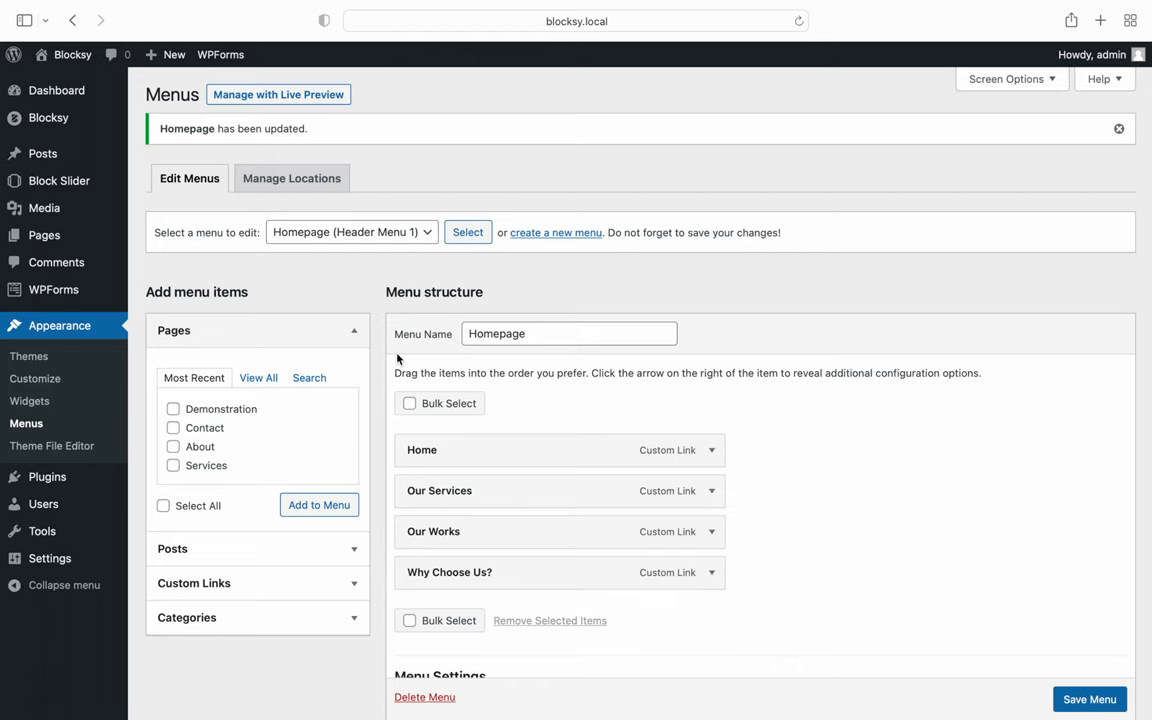
Test the Our Services, Our Works, Why Choose Us and Home header links on the live site
left_click(74, 60)
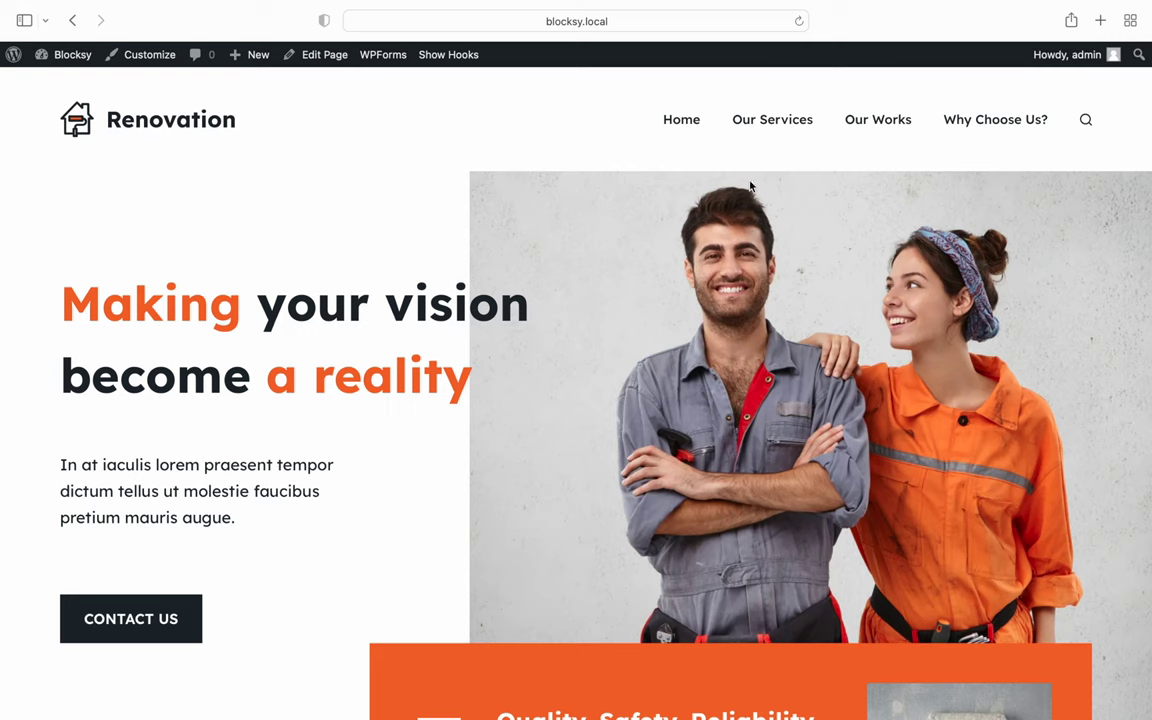
left_click(805, 138)
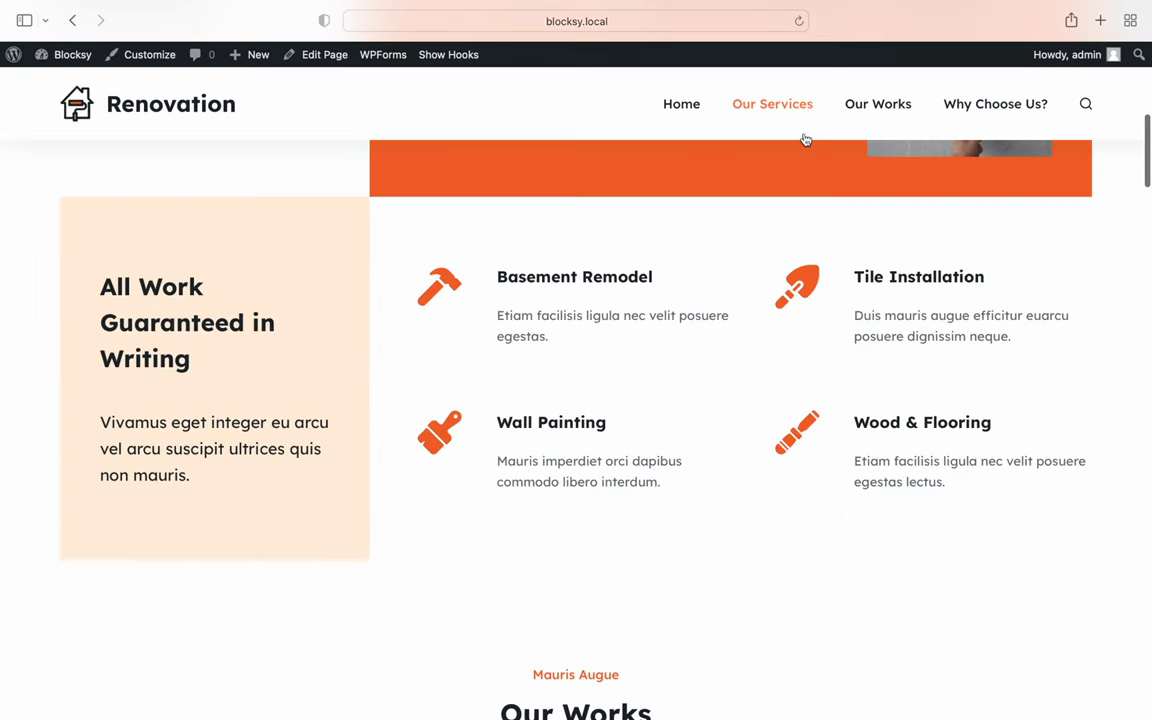
left_click(898, 121)
left_click(994, 119)
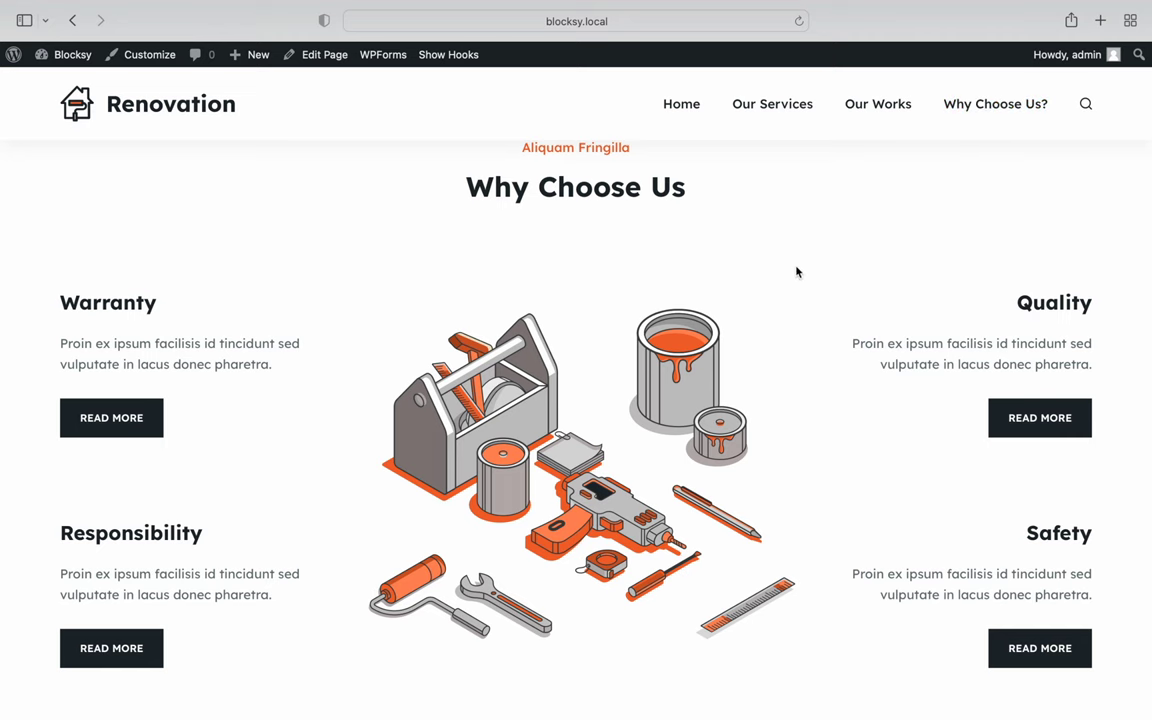
left_click(682, 119)
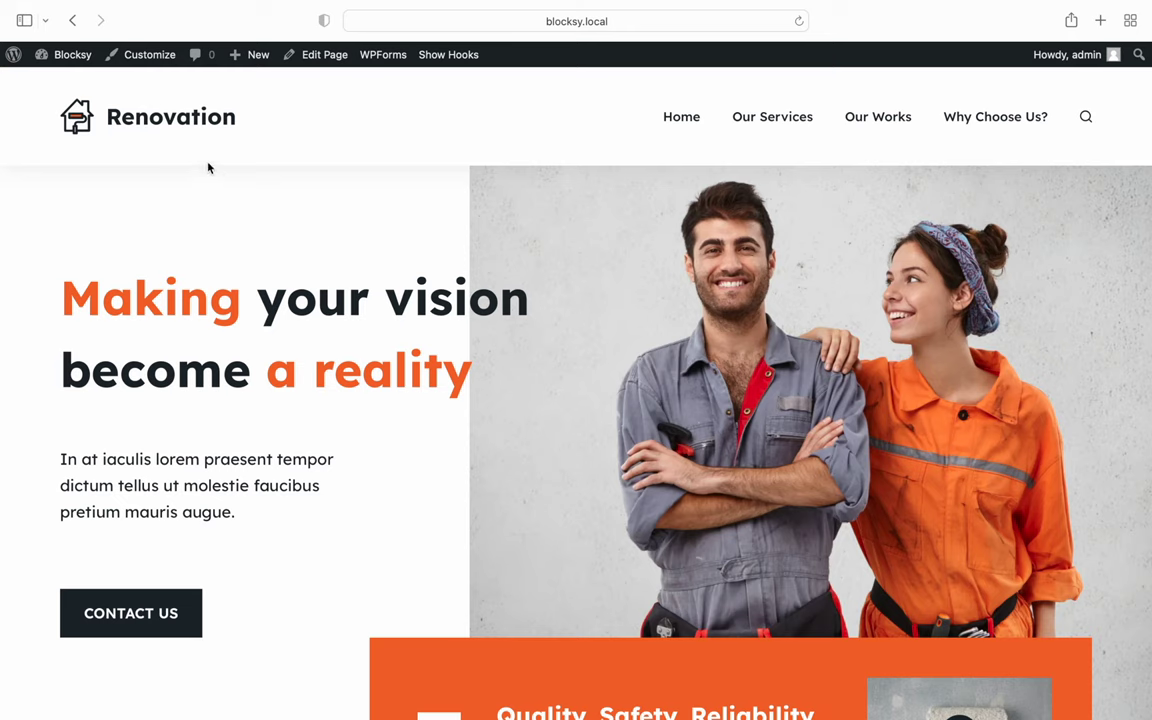
left_click(74, 57)
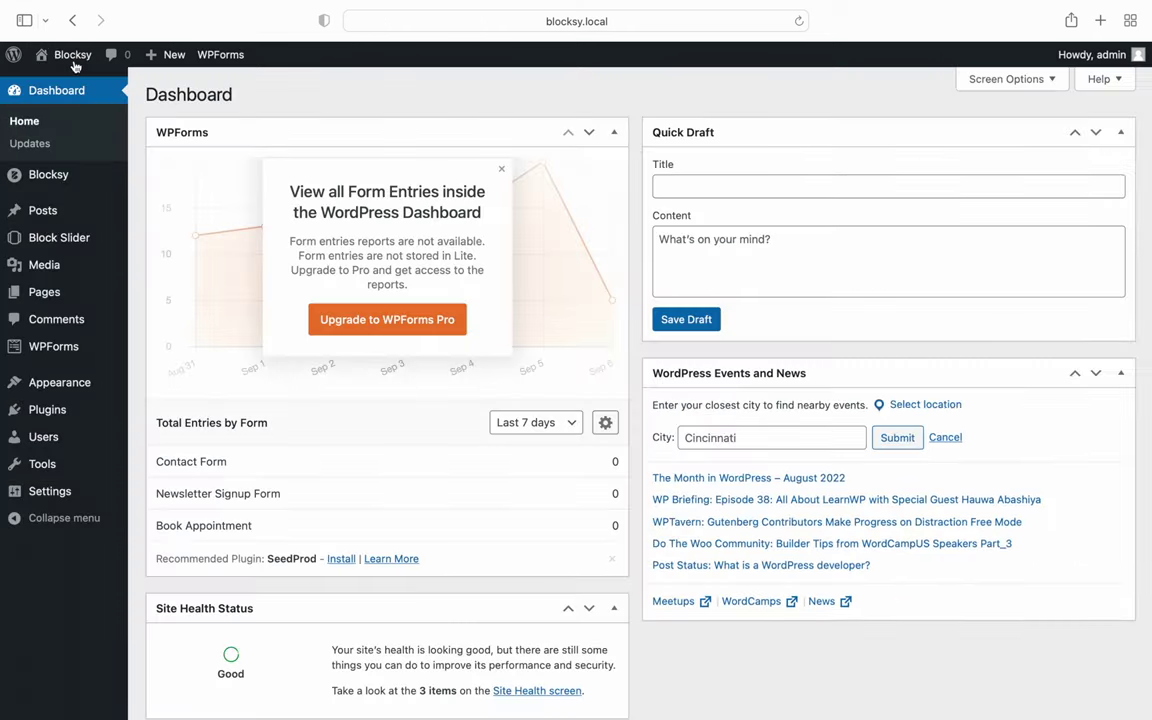
Search Plugins > Add New for 'page scroll to id' and install the plugin
left_click(108, 410)
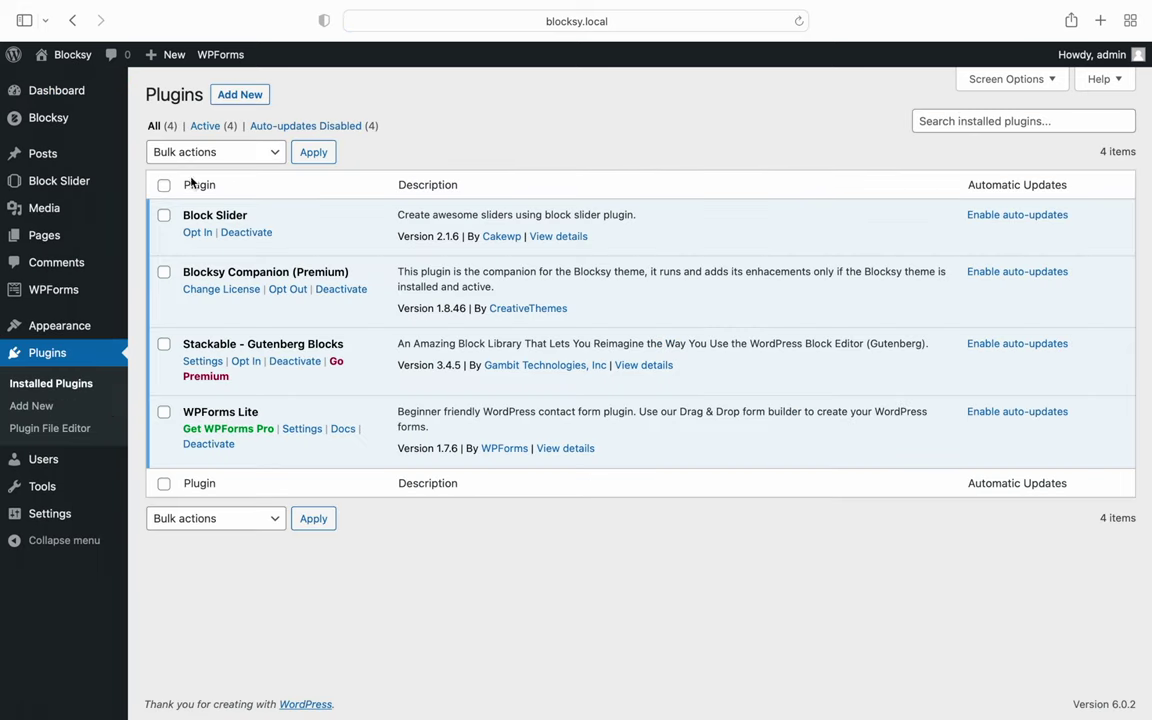
left_click(240, 97)
left_click(1010, 140)
type("page scroll to id")
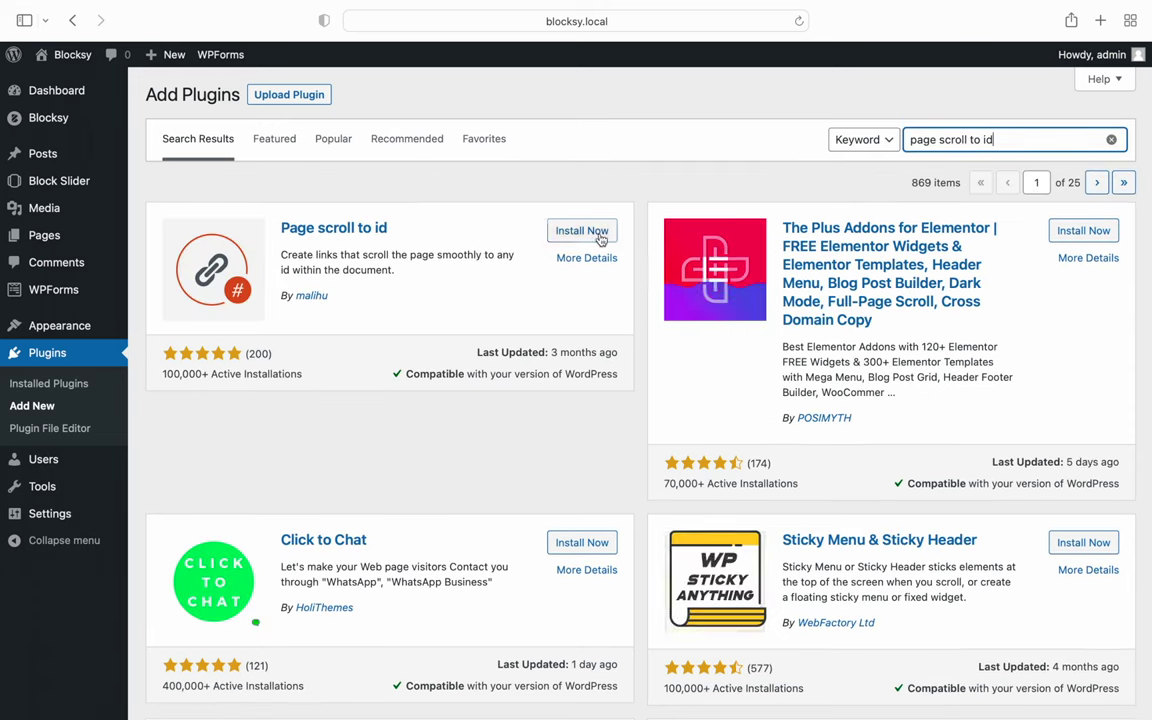
left_click(600, 240)
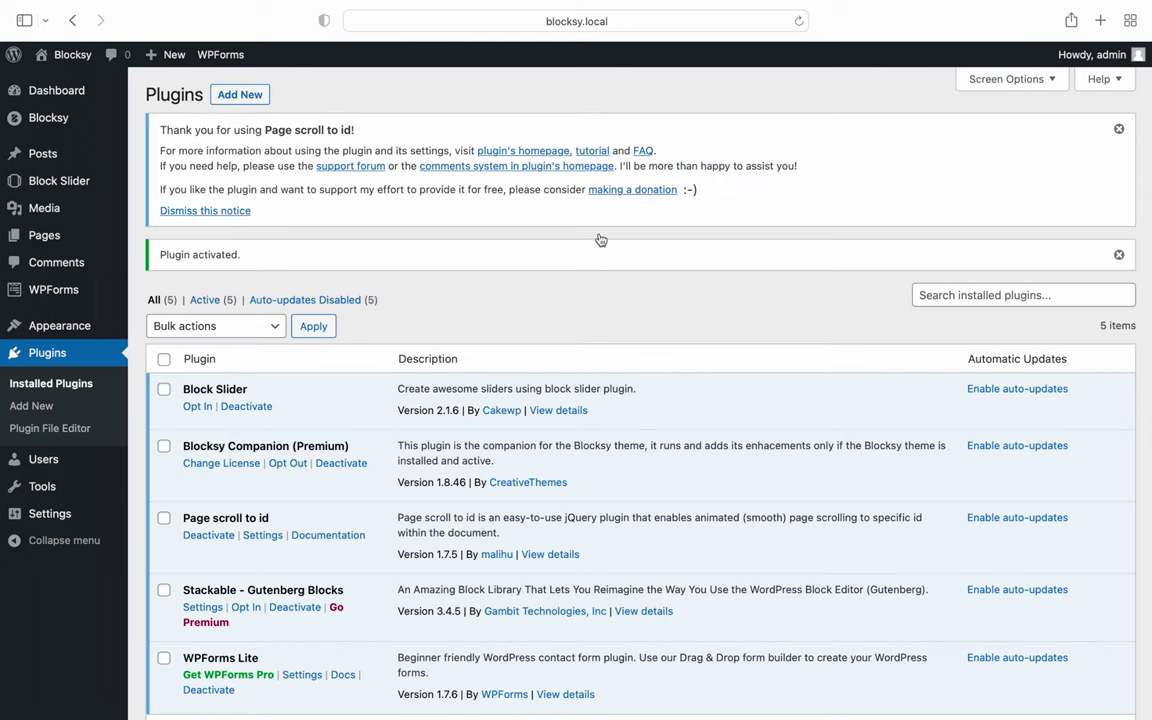
Change the Page scroll to id highlight class from mPS2id-highlight to 'ct-highlight'
left_click(262, 535)
scroll(276, 541, "down", 7)
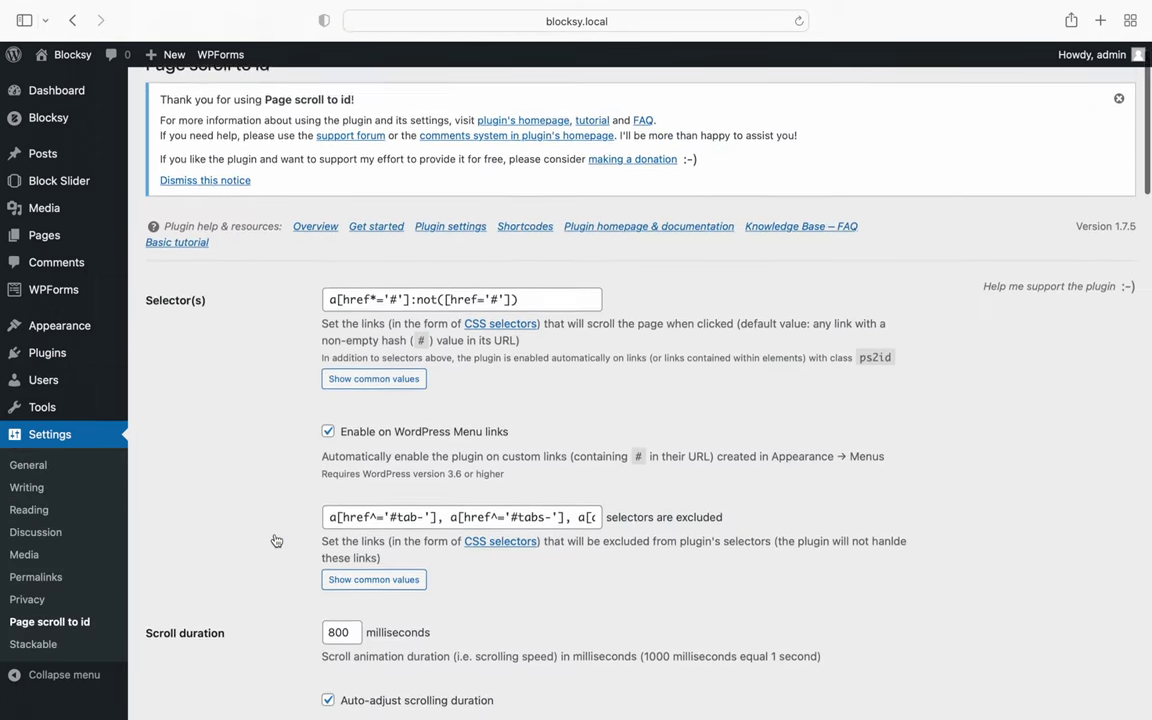
scroll(276, 541, "down", 10)
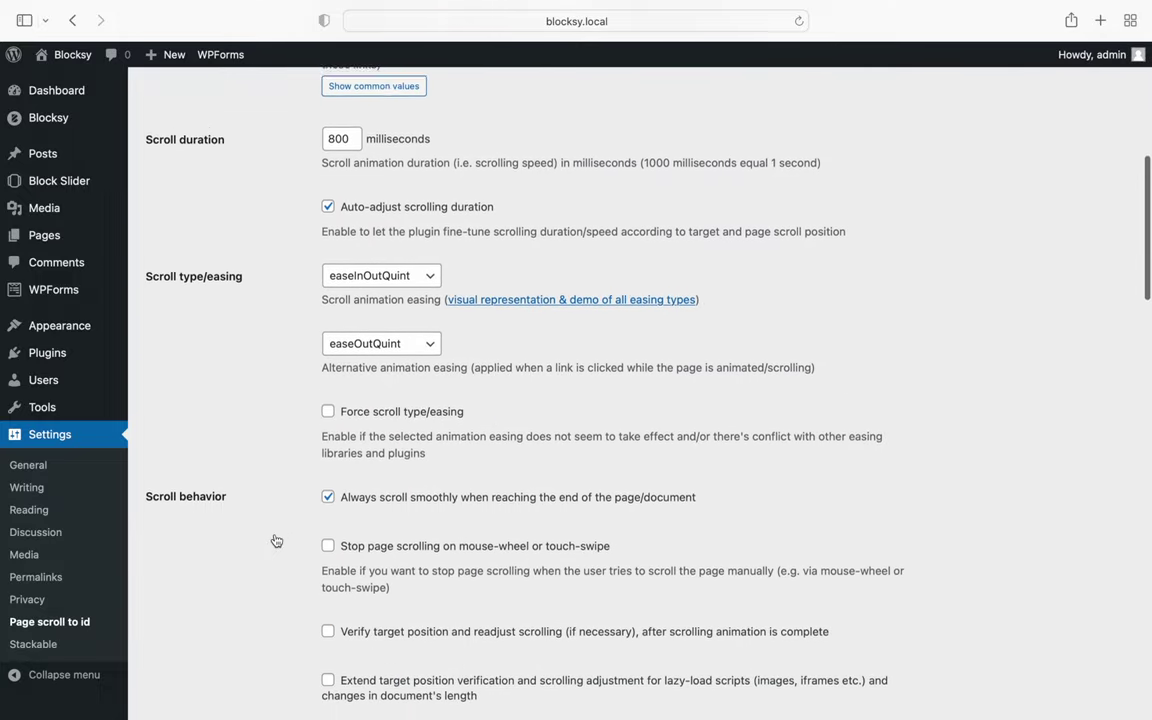
scroll(276, 541, "down", 5)
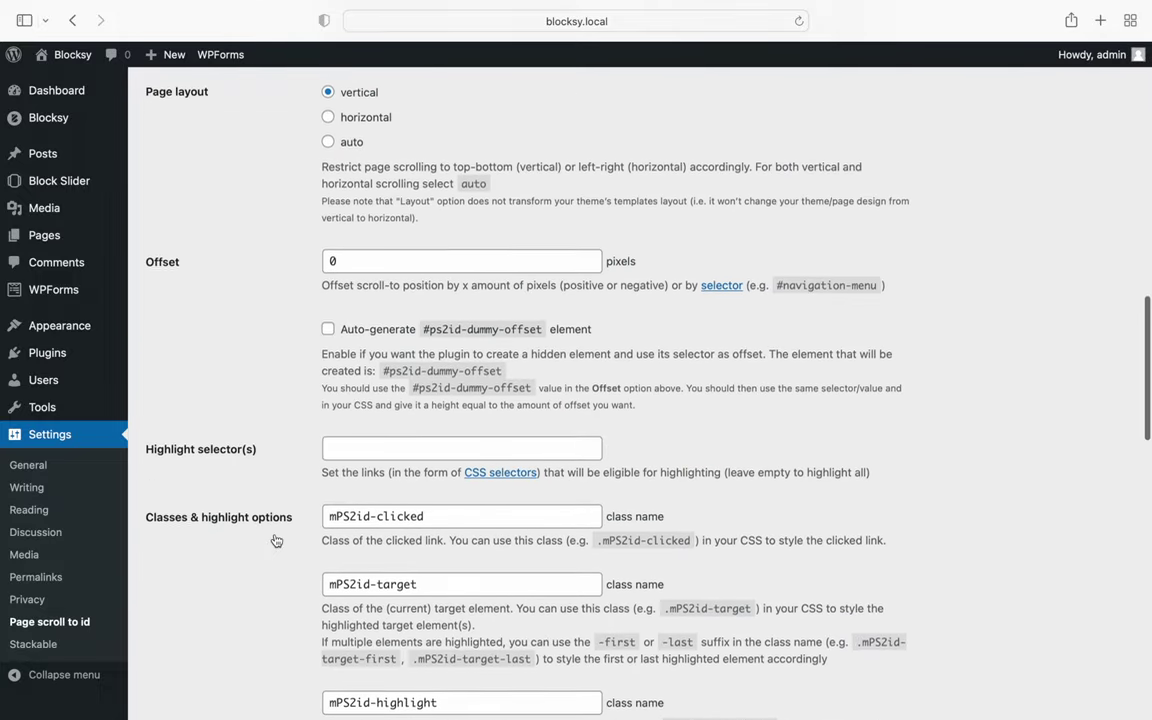
scroll(276, 541, "down", 2)
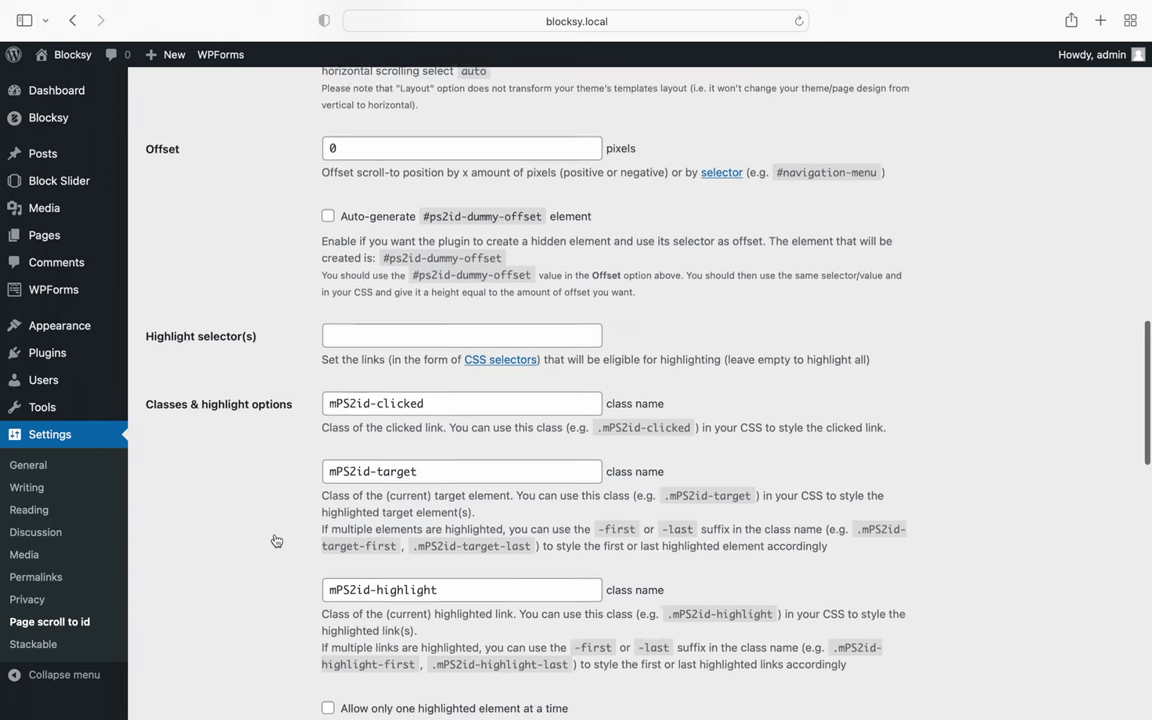
scroll(276, 541, "down", 1)
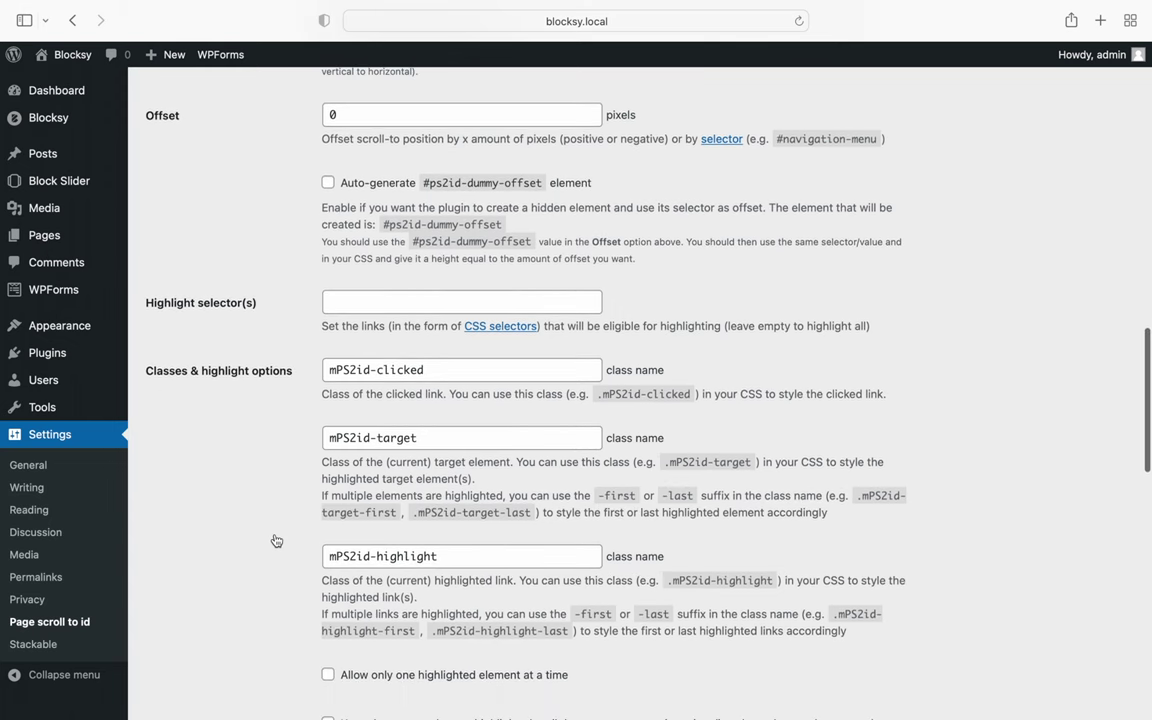
triple_click(371, 556)
type("ct-highlight")
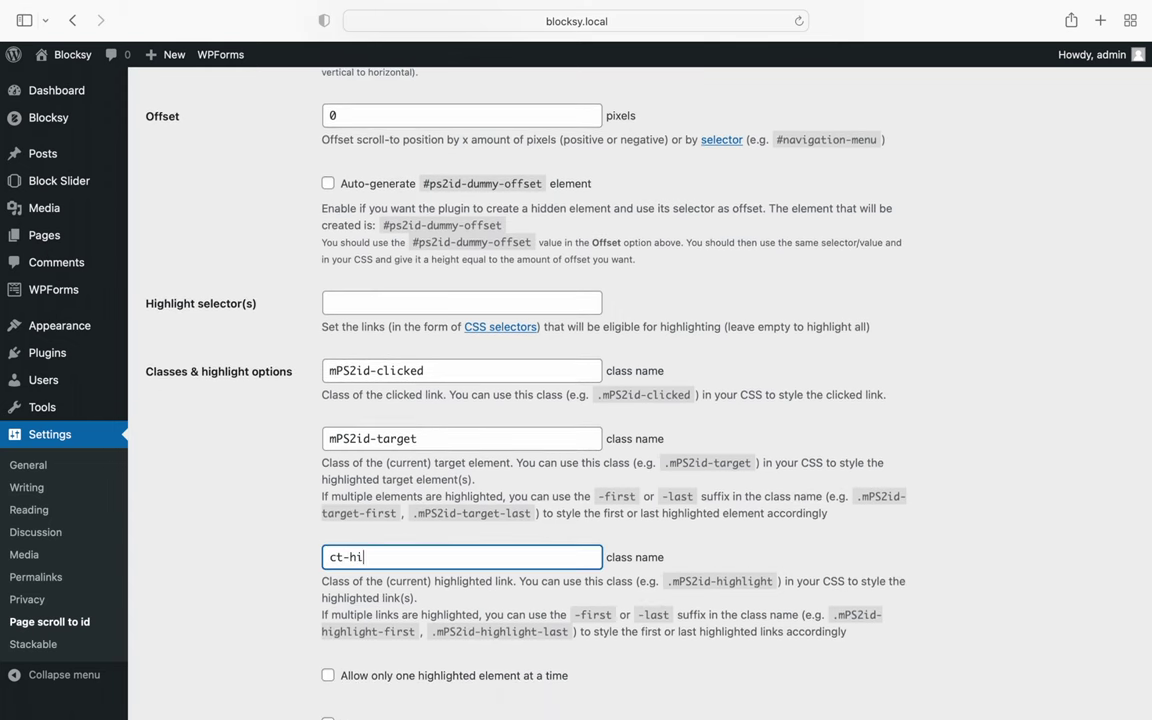
left_click(640, 556)
Allow only one highlighted element at a time and save the plugin settings
scroll(685, 552, "down", 1)
scroll(685, 552, "down", 5)
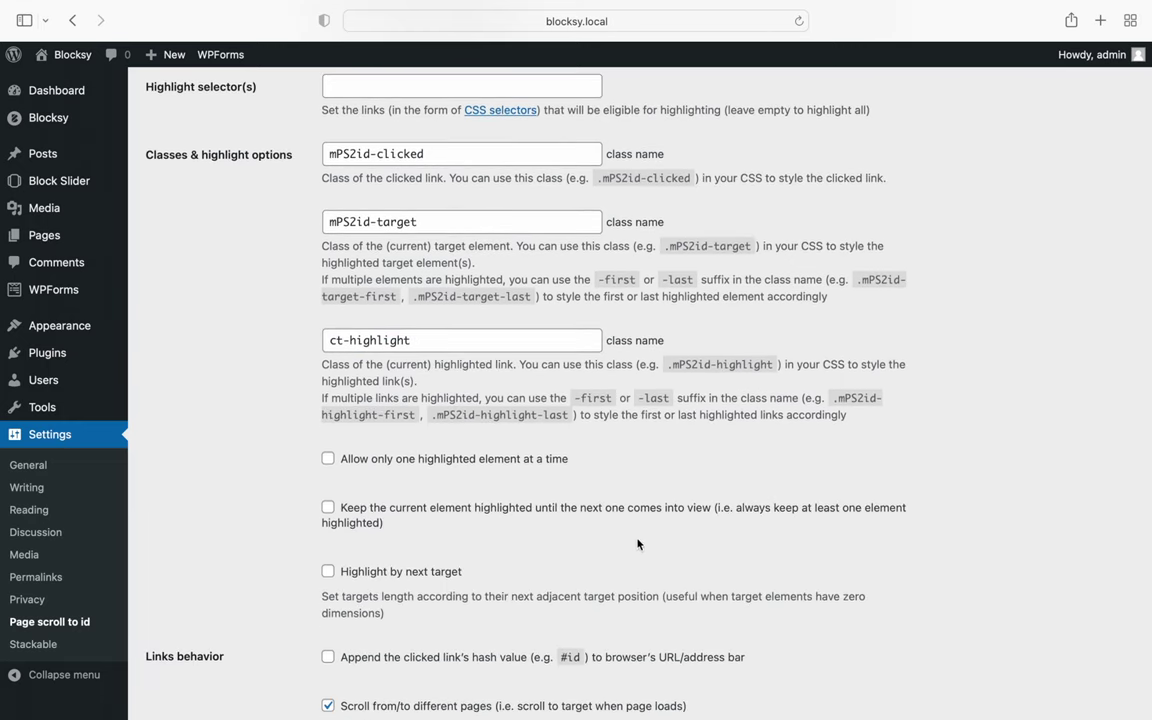
left_click(475, 461)
scroll(580, 515, "down", 10)
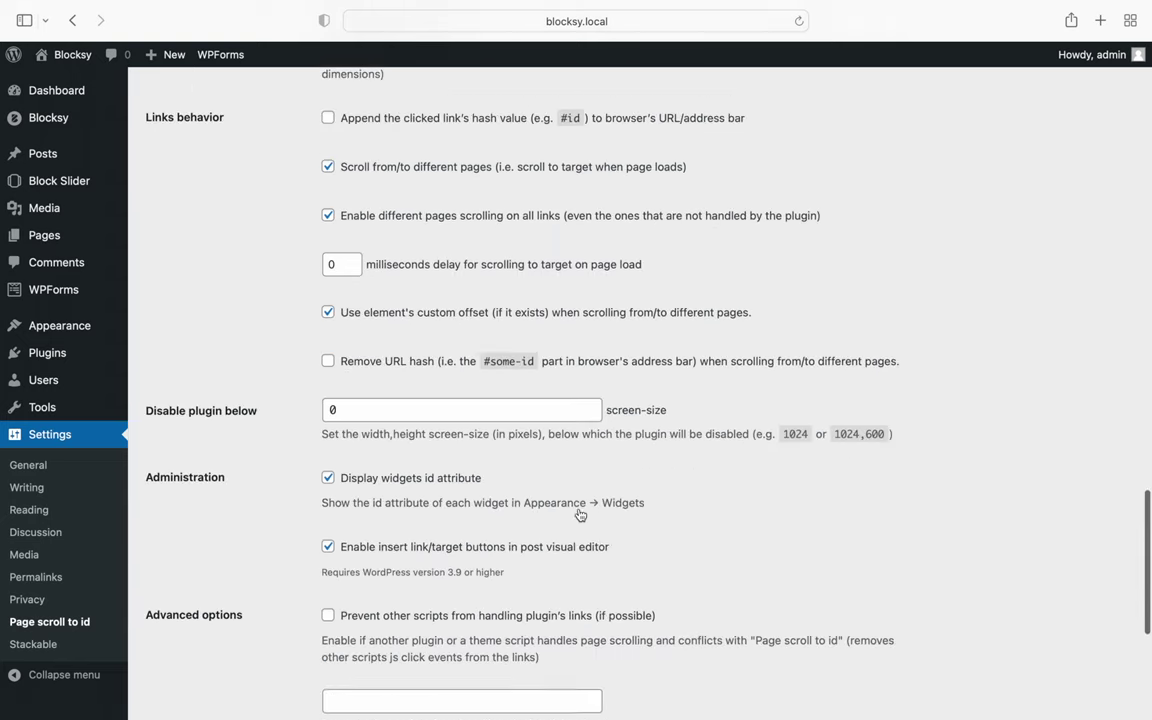
left_click(208, 582)
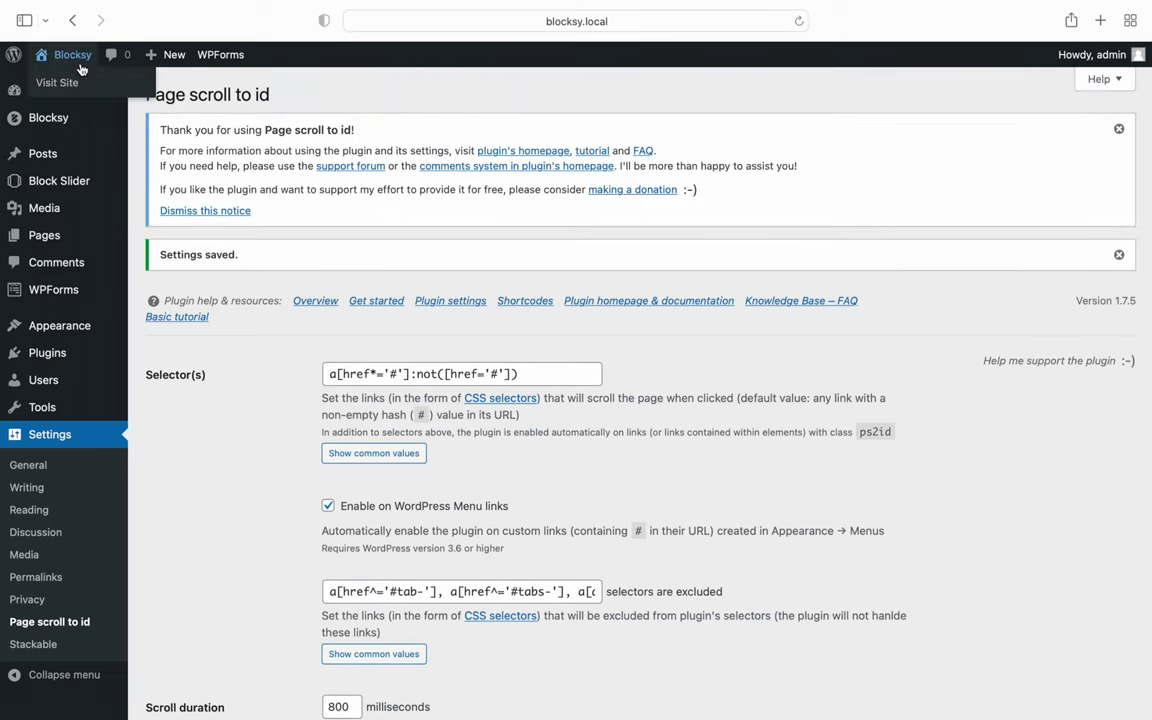
left_click(75, 80)
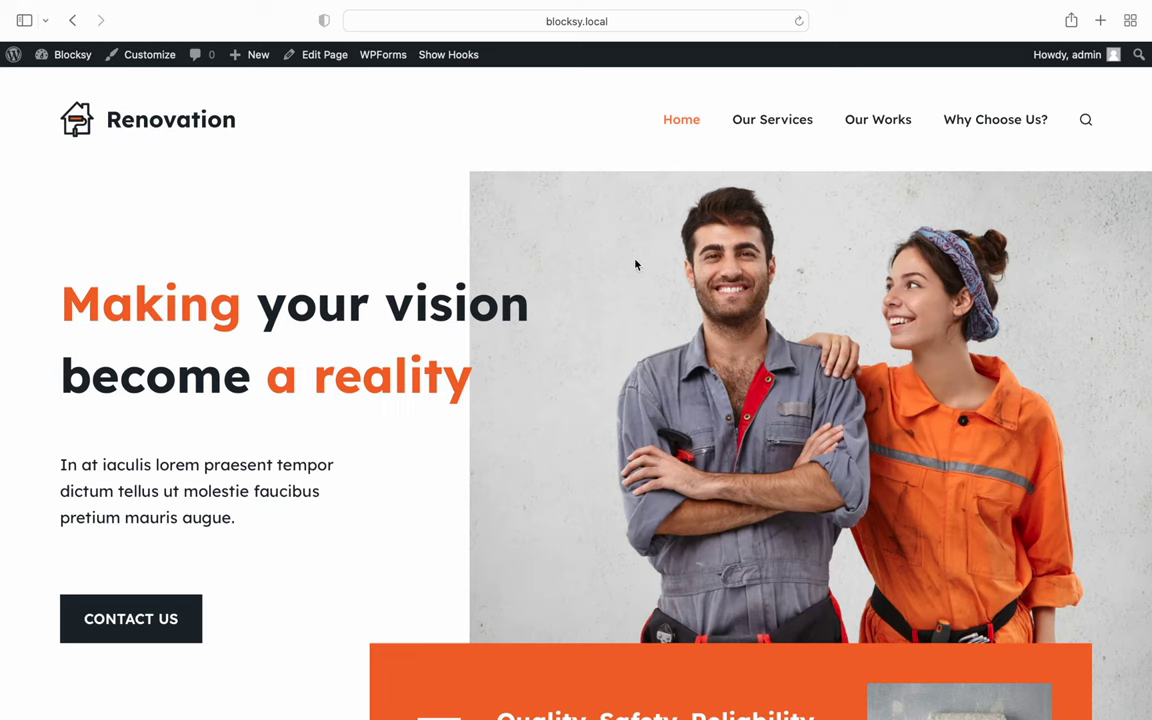
Use the header links to smooth-scroll to Our Works, then Why Choose Us?, then back Home
left_click(879, 147)
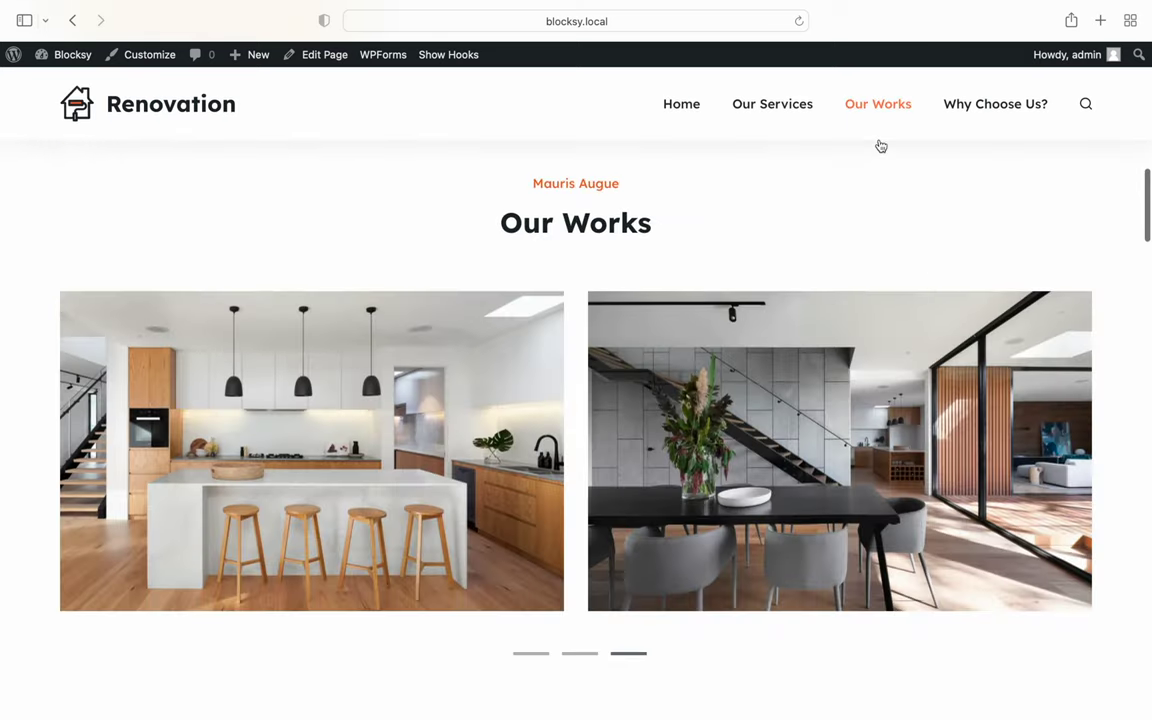
left_click(985, 130)
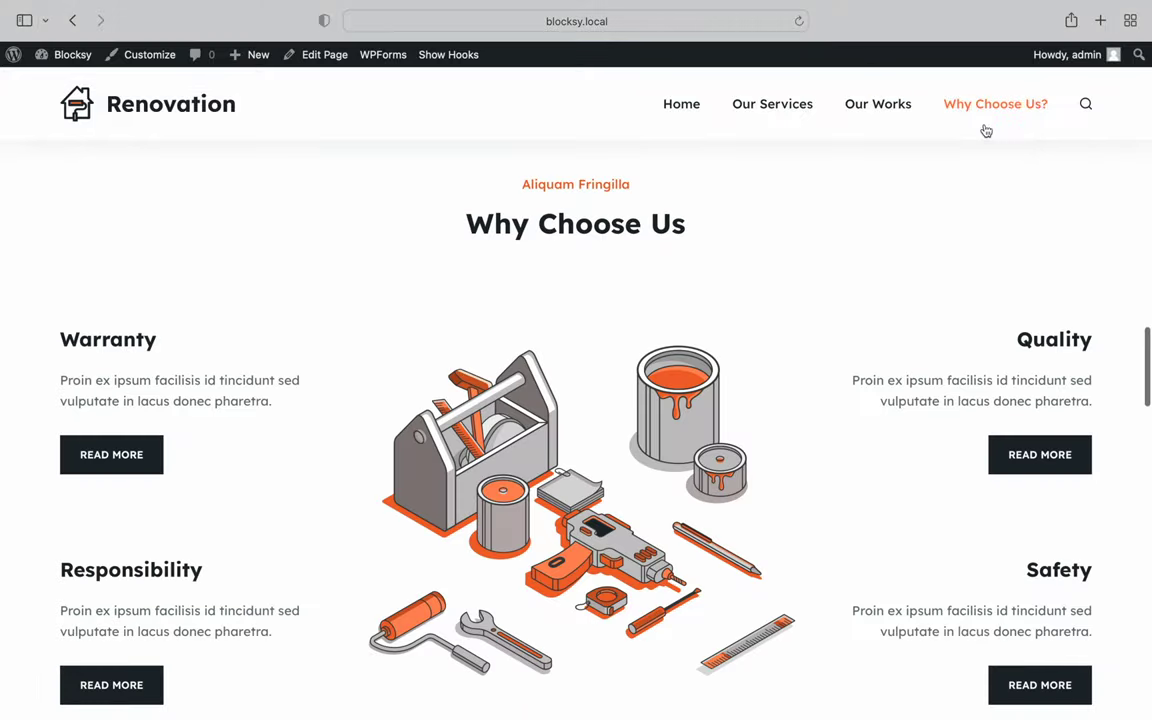
left_click(681, 123)
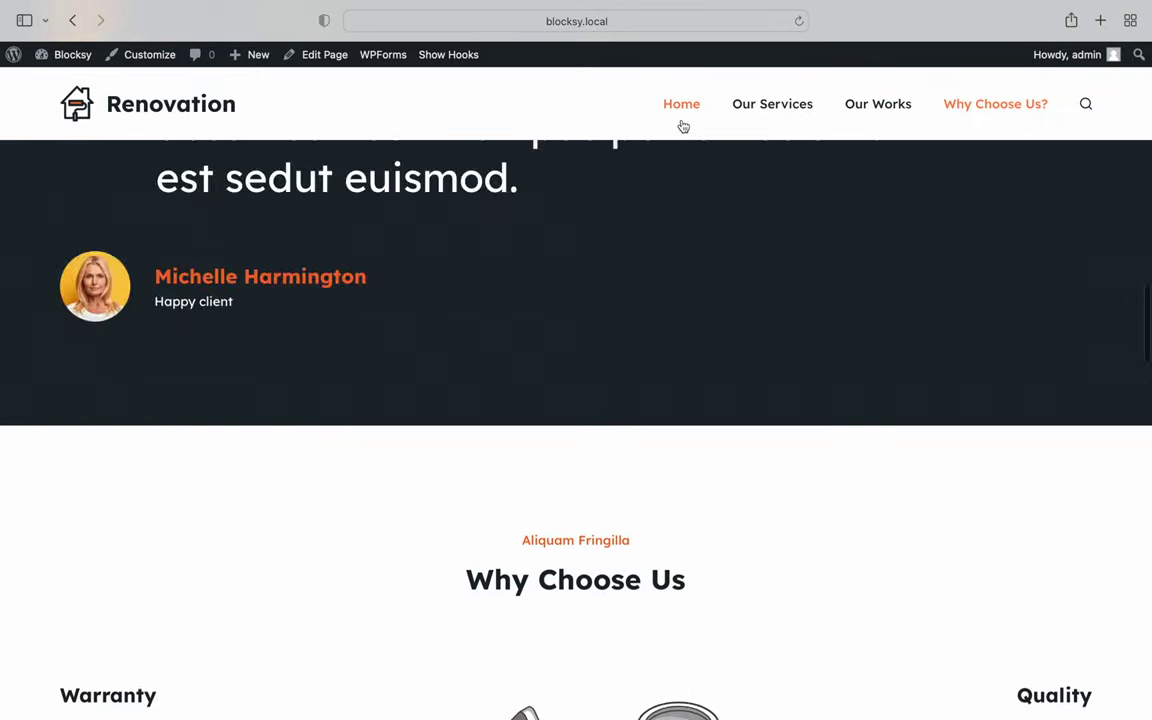